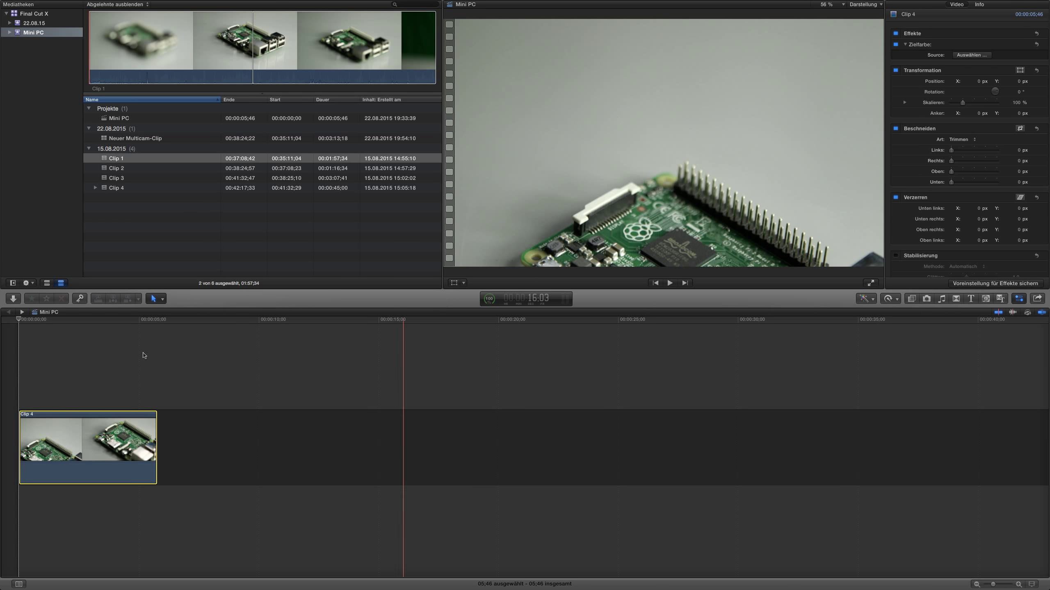
Step: Scrub through the clip and play it back to preview its frames
{"action": "left_click", "coordinate": [102, 323]}
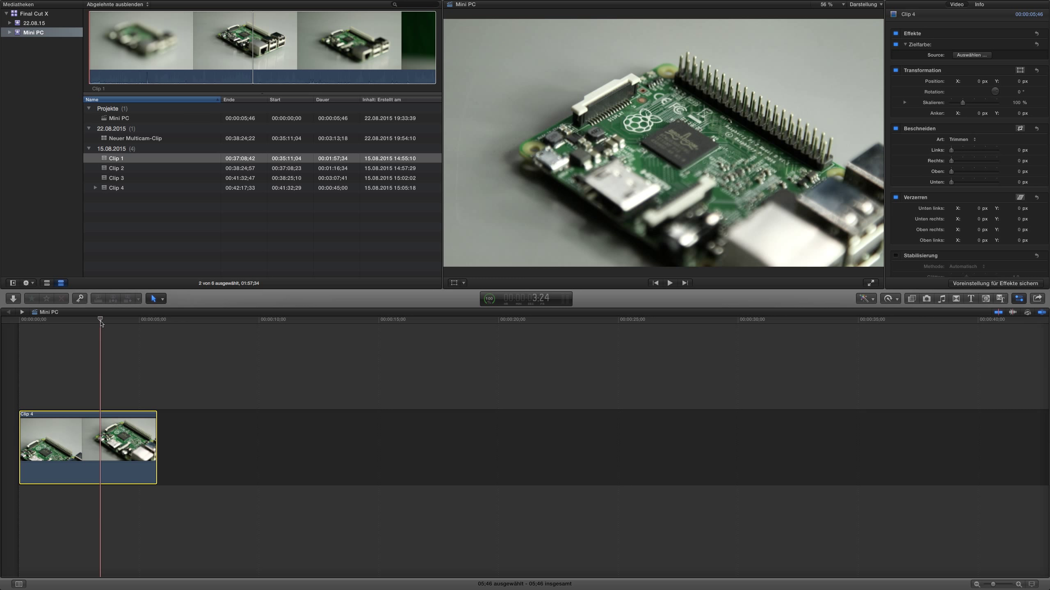
{"action": "left_click_drag", "start_coordinate": [100, 323], "coordinate": [87, 330]}
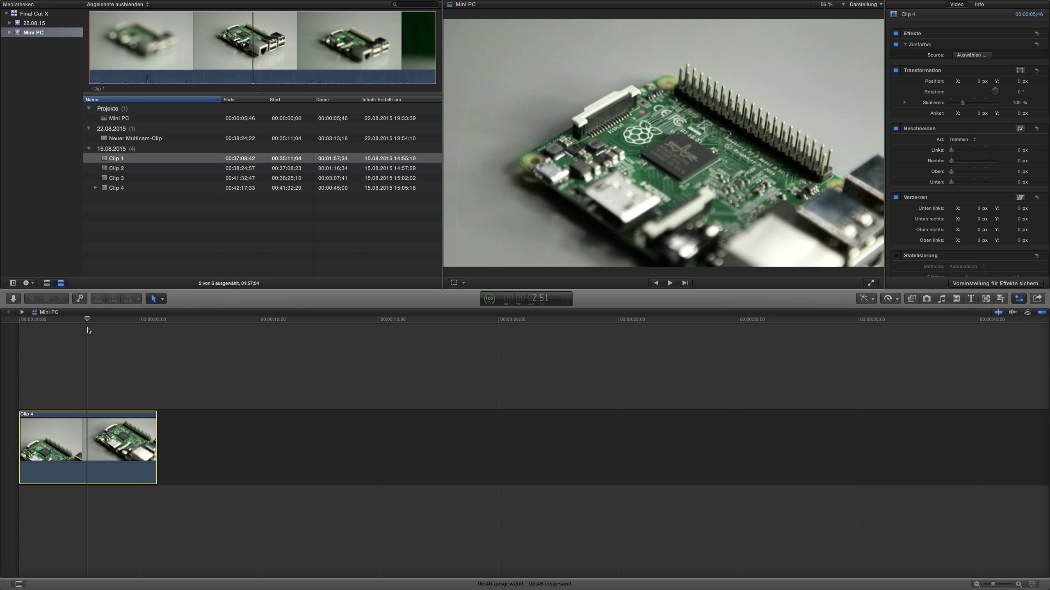
{"action": "key", "text": "space"}
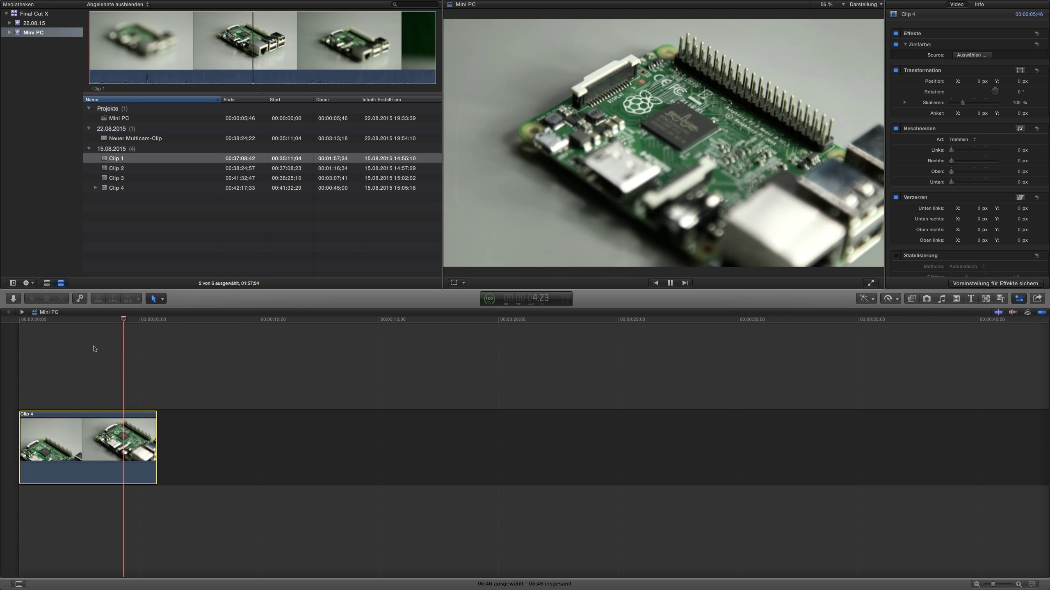
{"action": "left_click", "coordinate": [68, 322]}
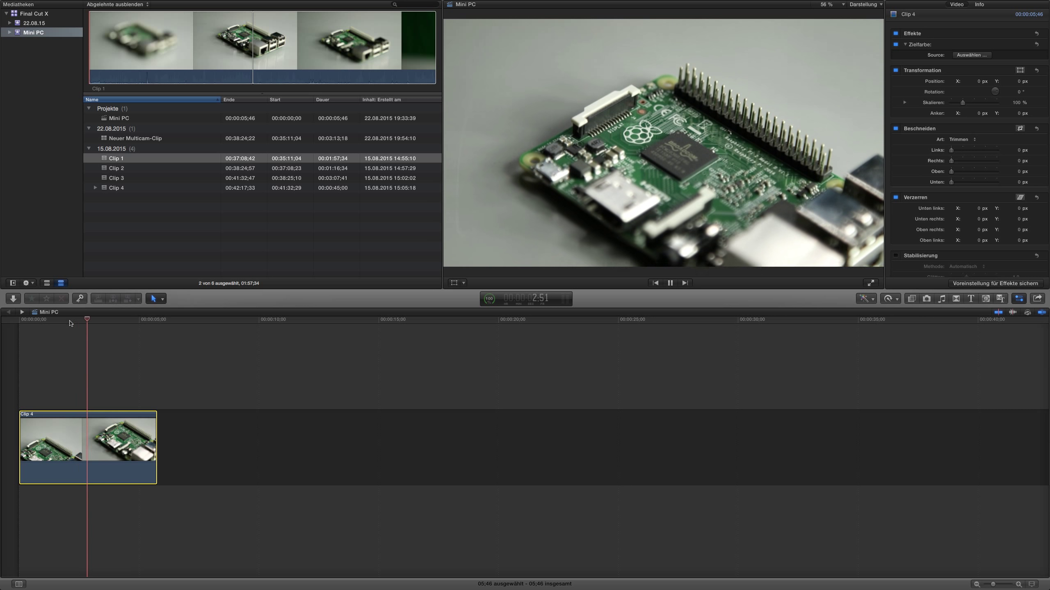
{"action": "key", "text": "space"}
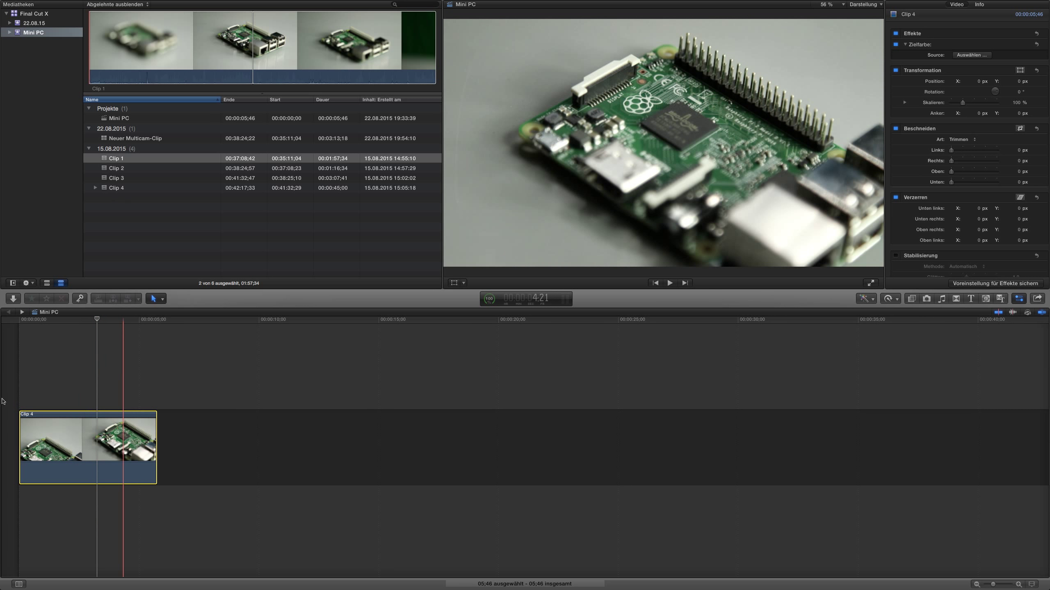
Step: Show Clip 4's metadata in the Info inspector: 1920 x 1080 59.94p H.264, 00:00:05:46 long
{"action": "left_click", "coordinate": [980, 5]}
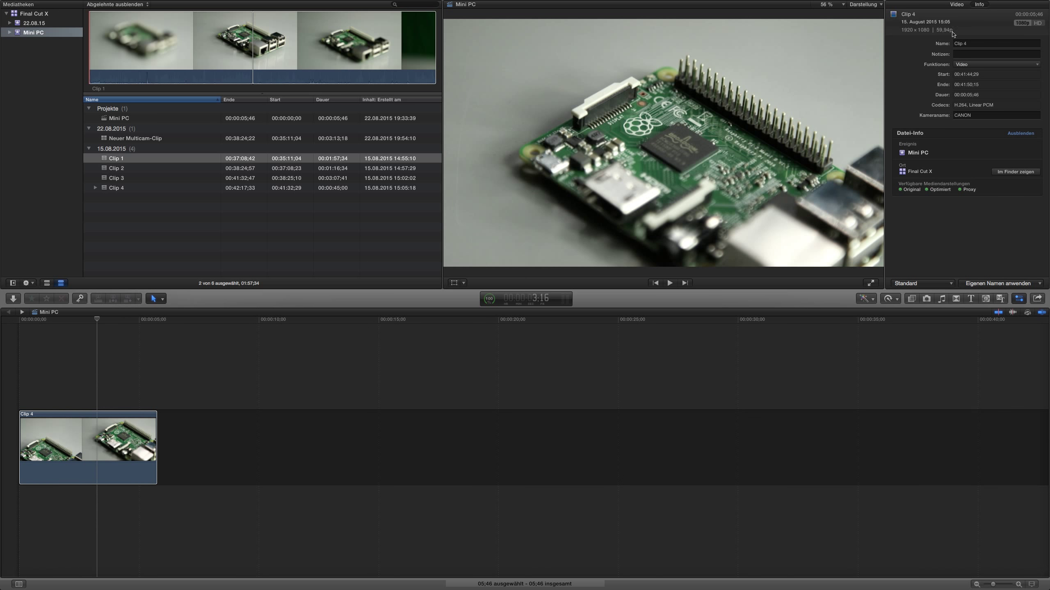
{"action": "left_click", "coordinate": [100, 437]}
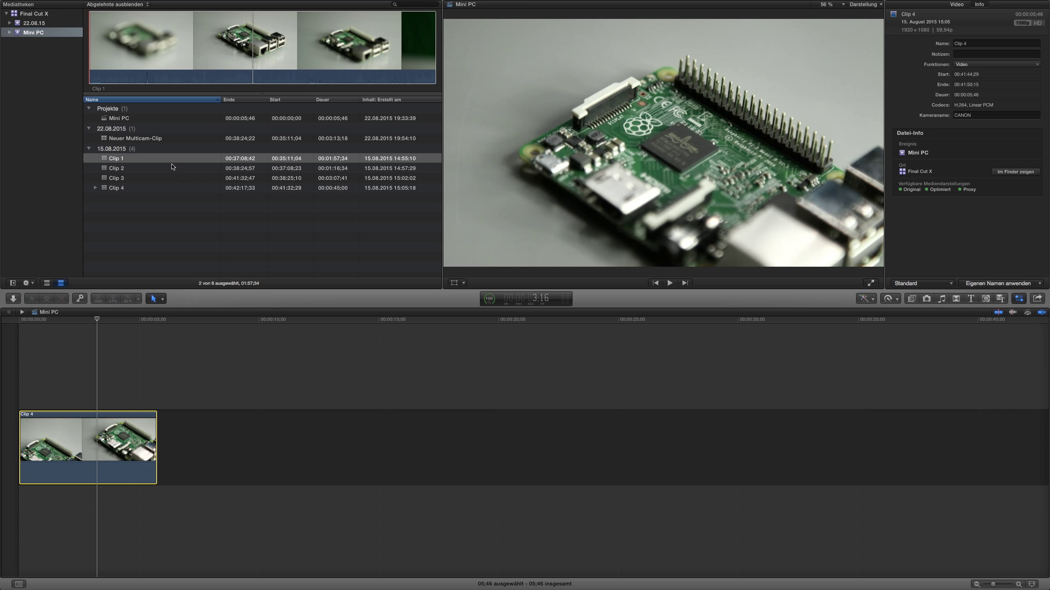
{"action": "left_click", "coordinate": [129, 119]}
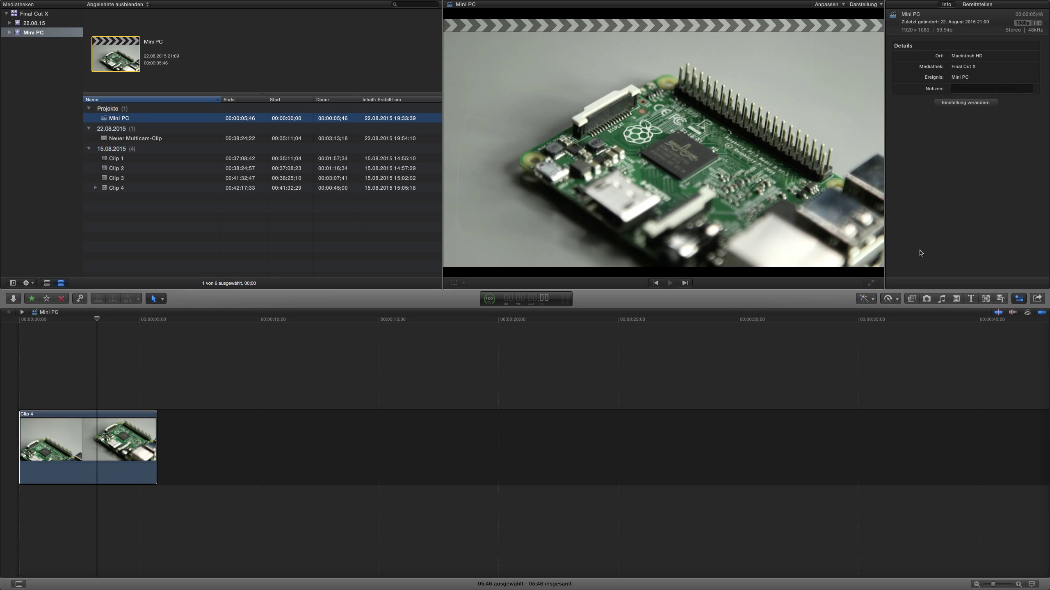
{"action": "left_click", "coordinate": [110, 446]}
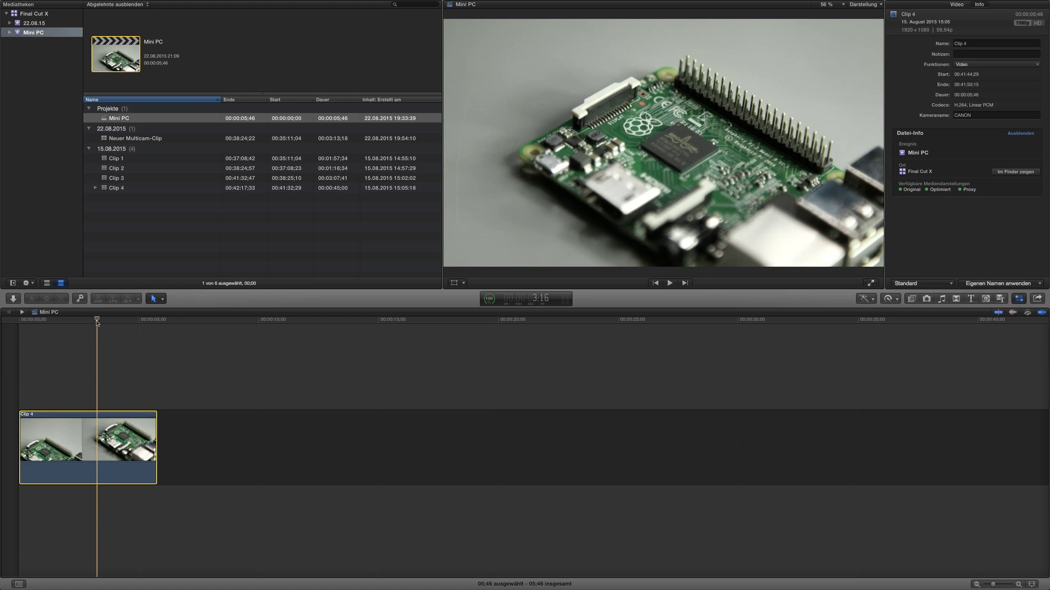
Step: Set Clip 4 to Slow 50 % so it stretches to 11;32, then play it back
{"action": "left_click", "coordinate": [894, 303]}
{"action": "mouse_move", "coordinate": [900, 311]}
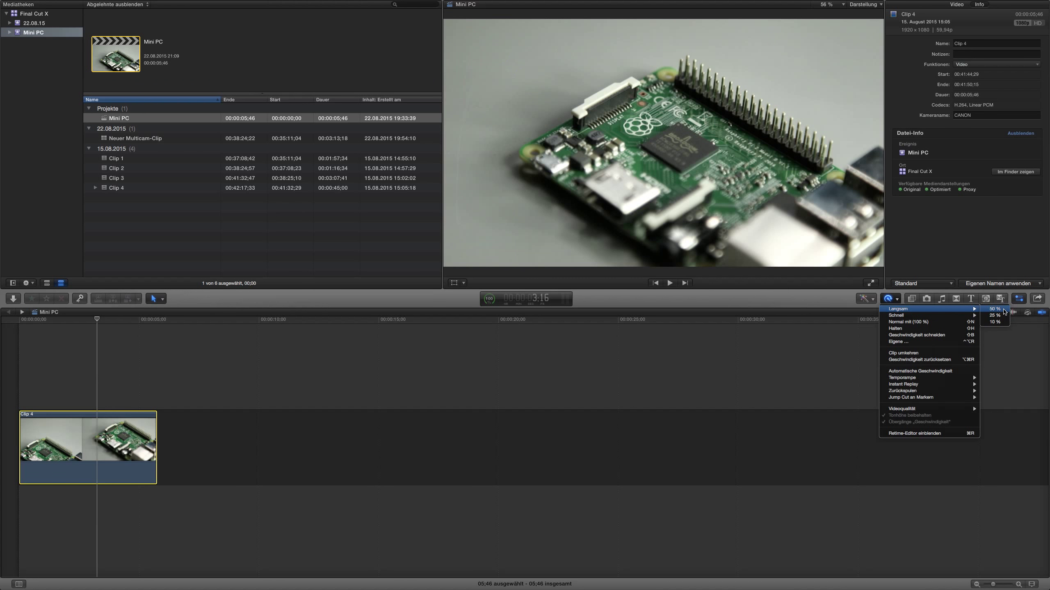
{"action": "left_click", "coordinate": [1004, 311]}
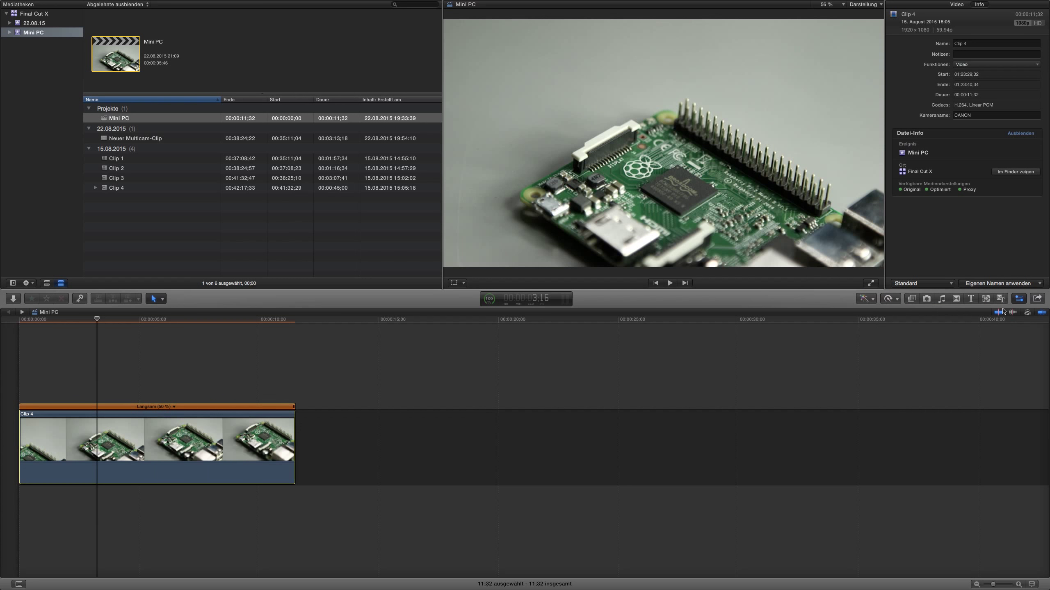
{"action": "left_click", "coordinate": [91, 330]}
{"action": "key", "text": "space"}
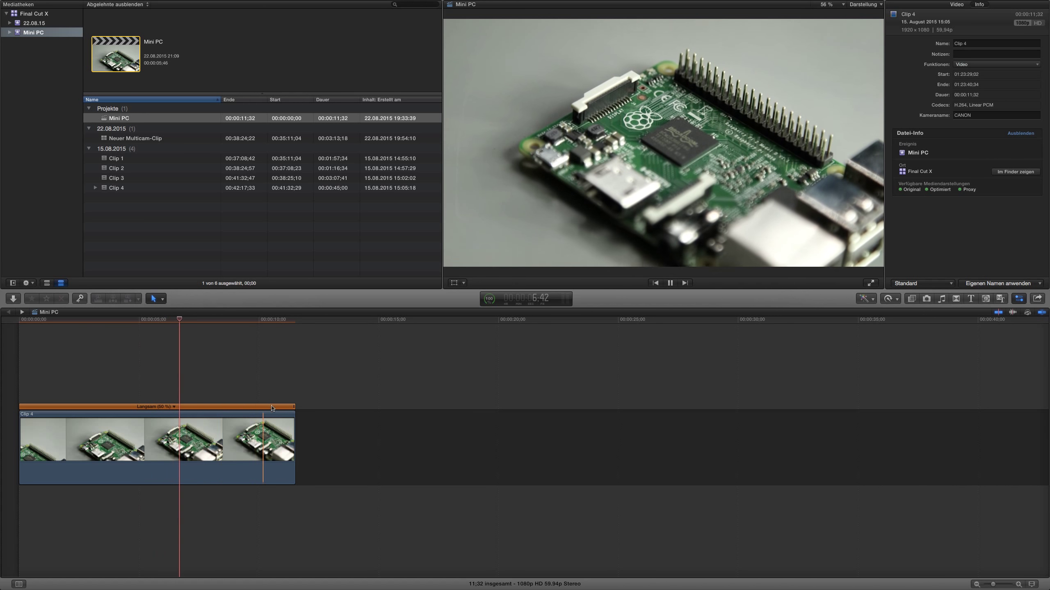
{"action": "key", "text": "space"}
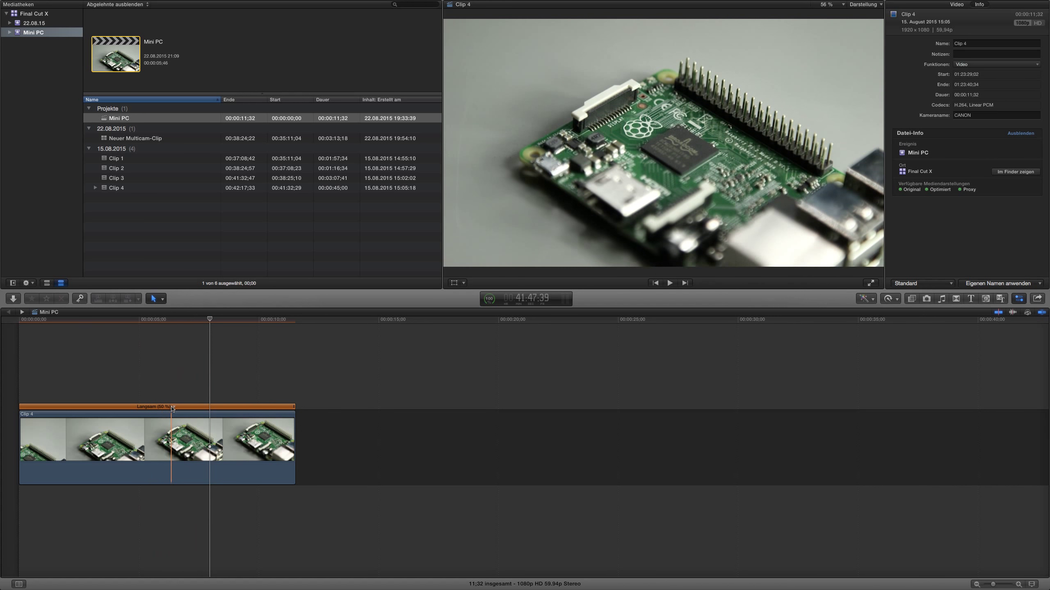
Step: Give Clip 4 a custom 20 % rate, lengthening it to 28;50, and play it back
{"action": "left_click", "coordinate": [173, 407]}
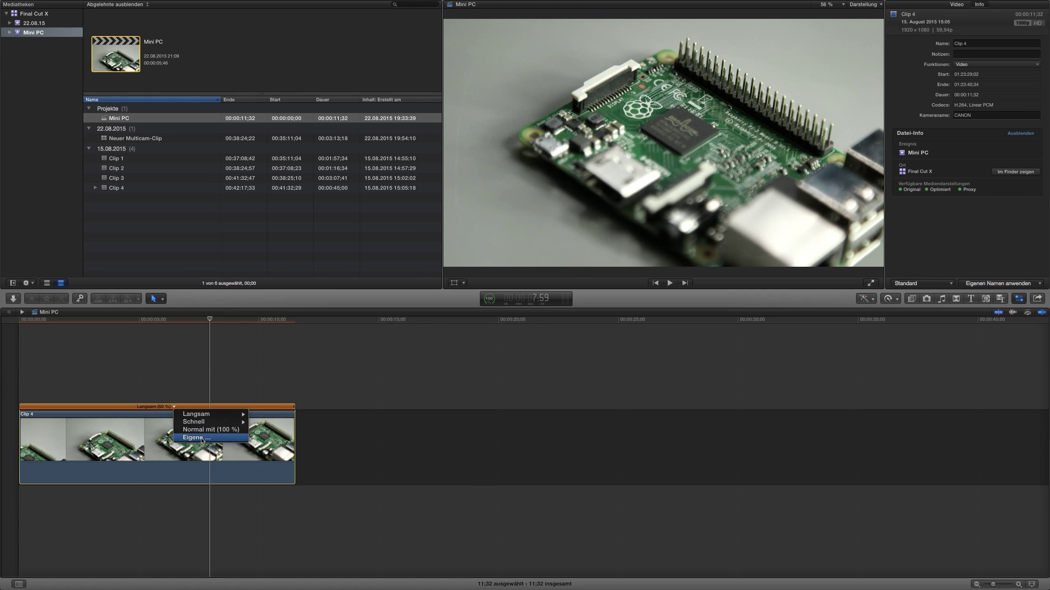
{"action": "left_click", "coordinate": [198, 438]}
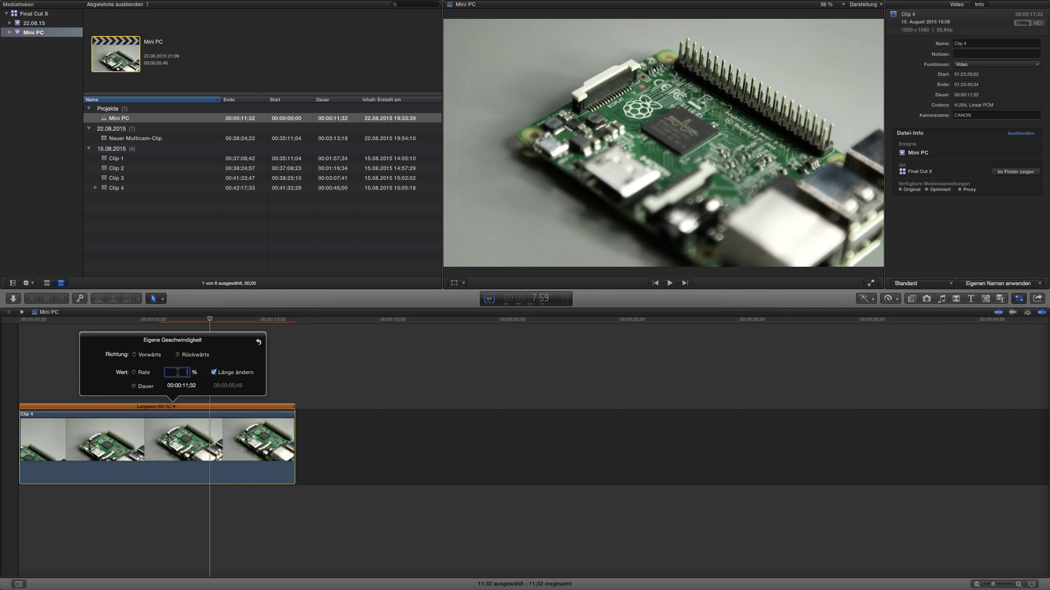
{"action": "type", "text": "20"}
{"action": "key", "text": "Return"}
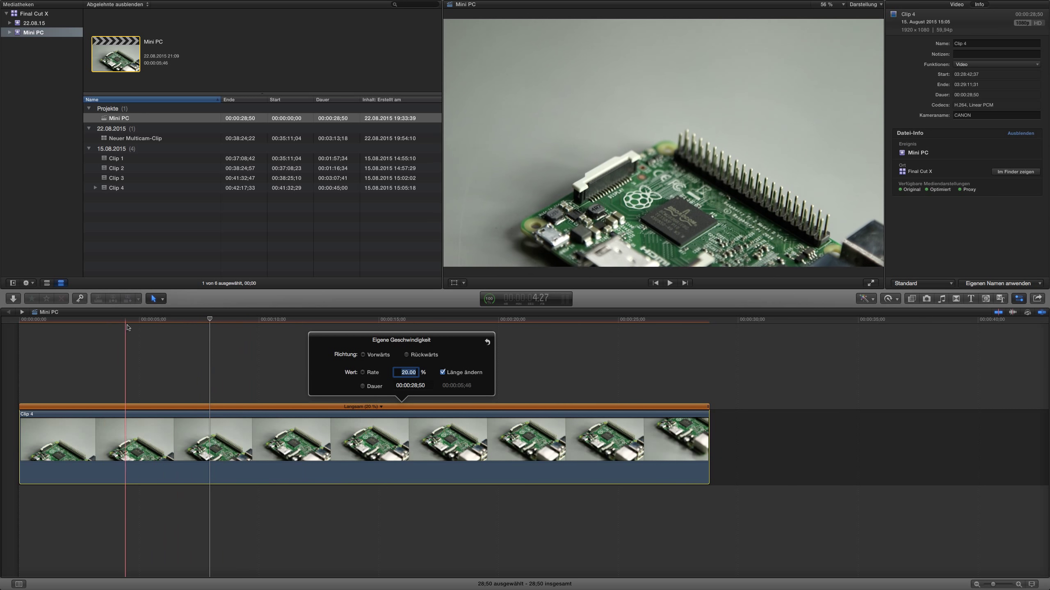
{"action": "left_click", "coordinate": [257, 339]}
{"action": "key", "text": "space"}
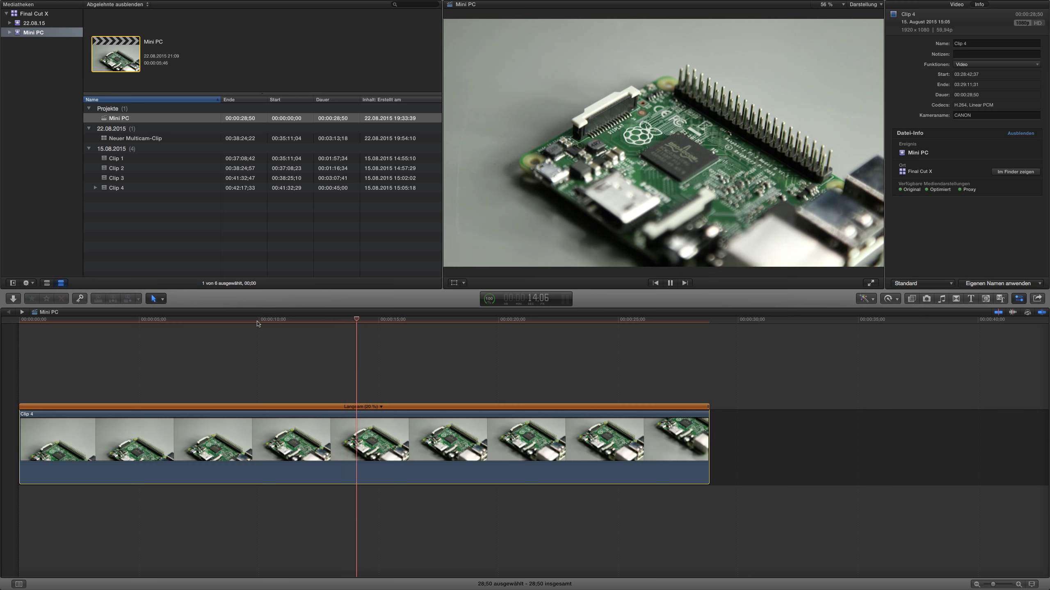
{"action": "key", "text": "space"}
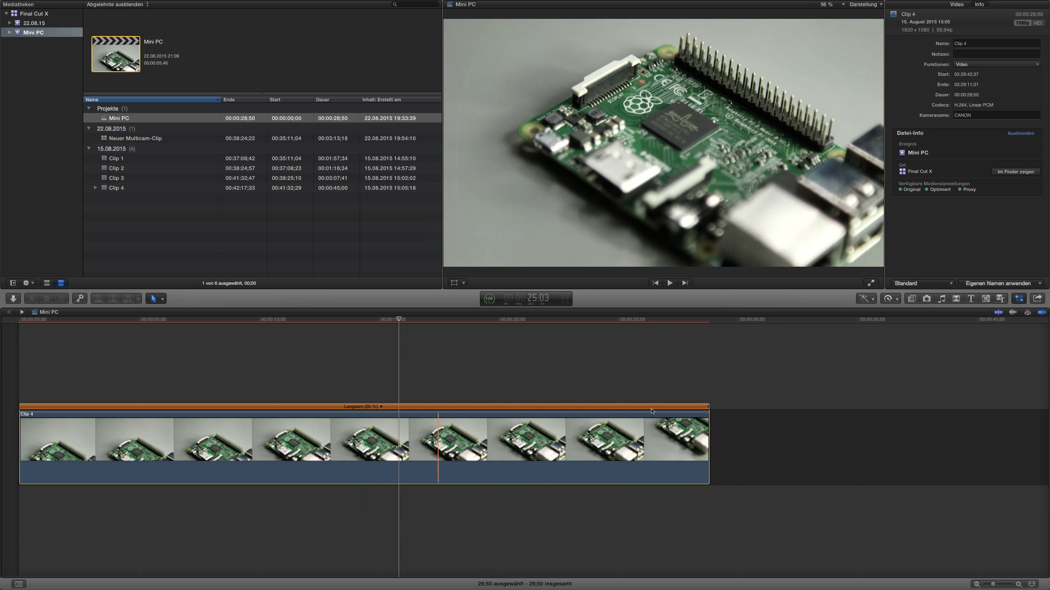
Step: Drag Clip 4's retime handle right until it plays at 1 %, lasting 9:37;22
{"action": "left_click", "coordinate": [707, 407]}
{"action": "left_click_drag", "start_coordinate": [706, 408], "coordinate": [978, 411]}
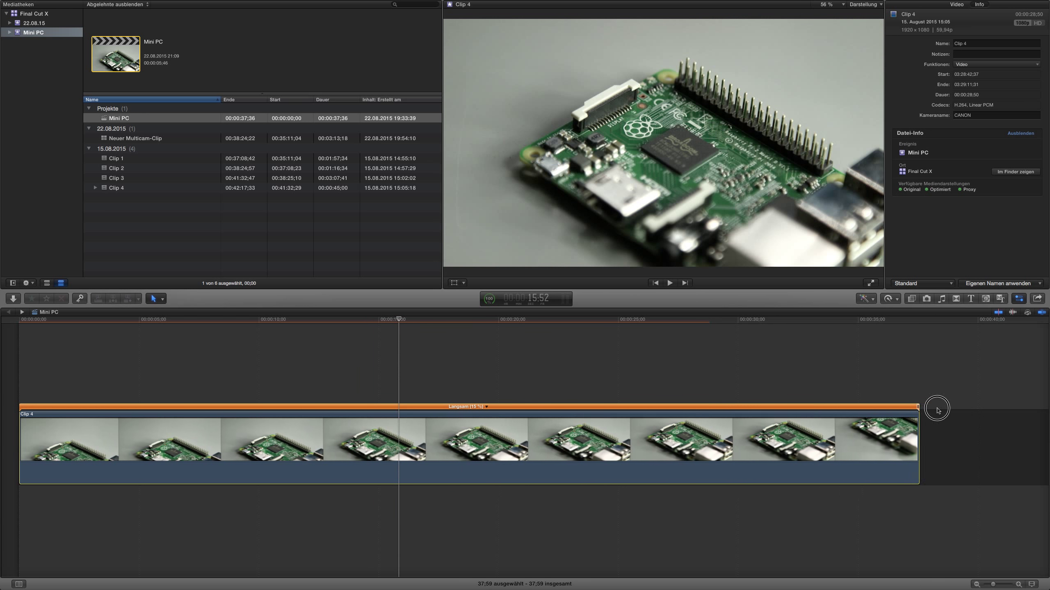
{"action": "left_click_drag", "start_coordinate": [978, 411], "coordinate": [1043, 406]}
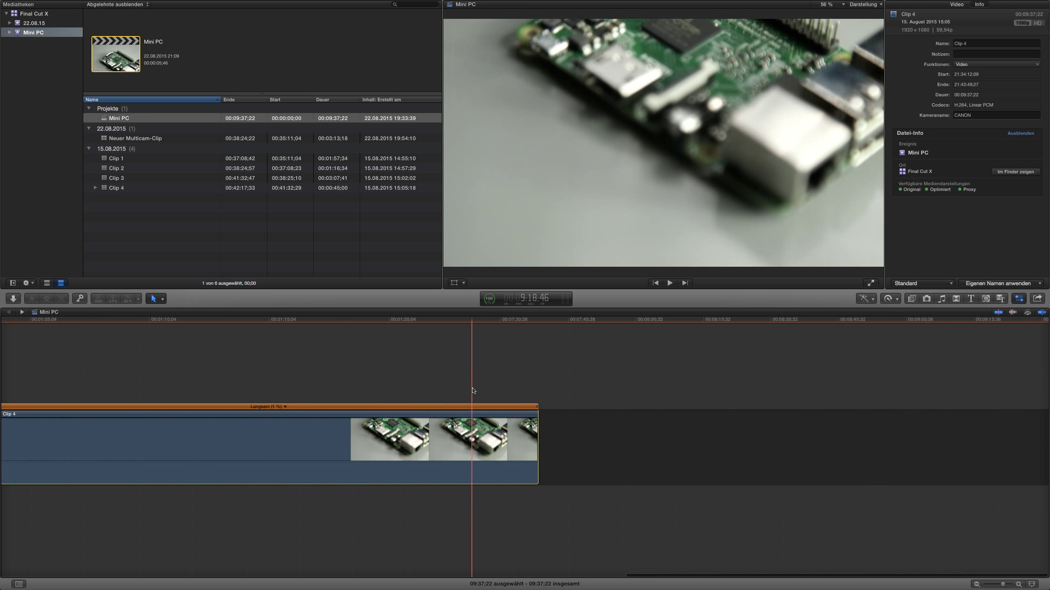
Step: Play back the heavily slowed clip from near its start, check its end, and reselect Clip 4
{"action": "left_click", "coordinate": [132, 328]}
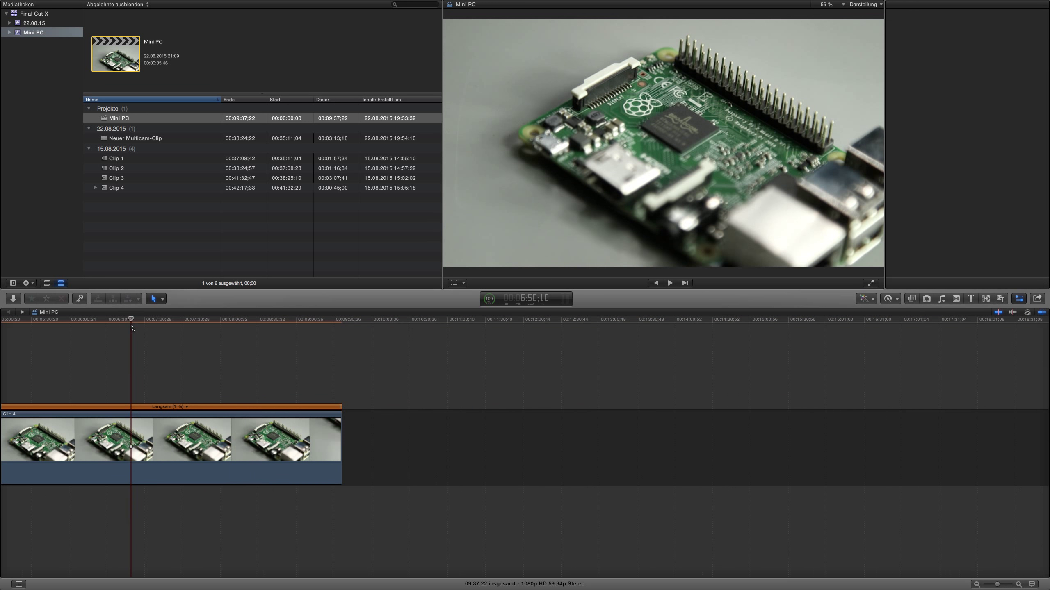
{"action": "key", "text": "space"}
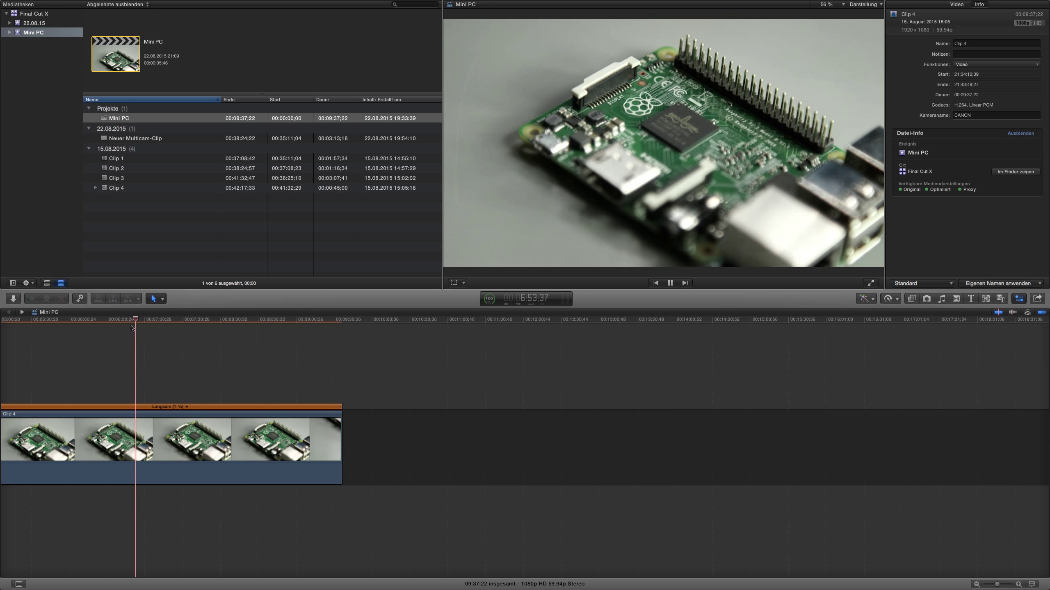
{"action": "scroll", "coordinate": [132, 328], "scroll_direction": "up", "scroll_amount": 1}
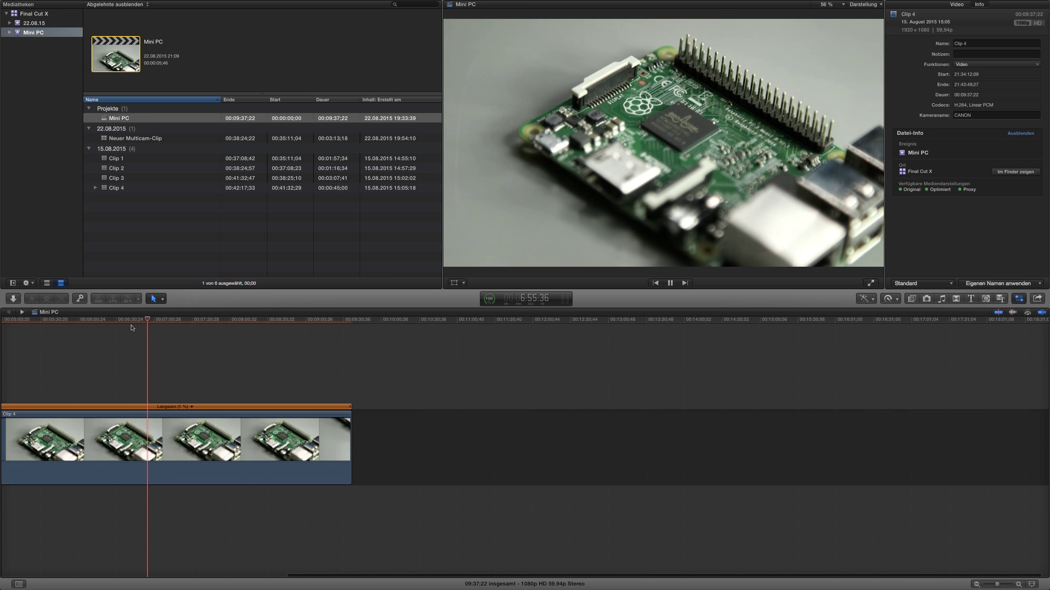
{"action": "left_click", "coordinate": [349, 322]}
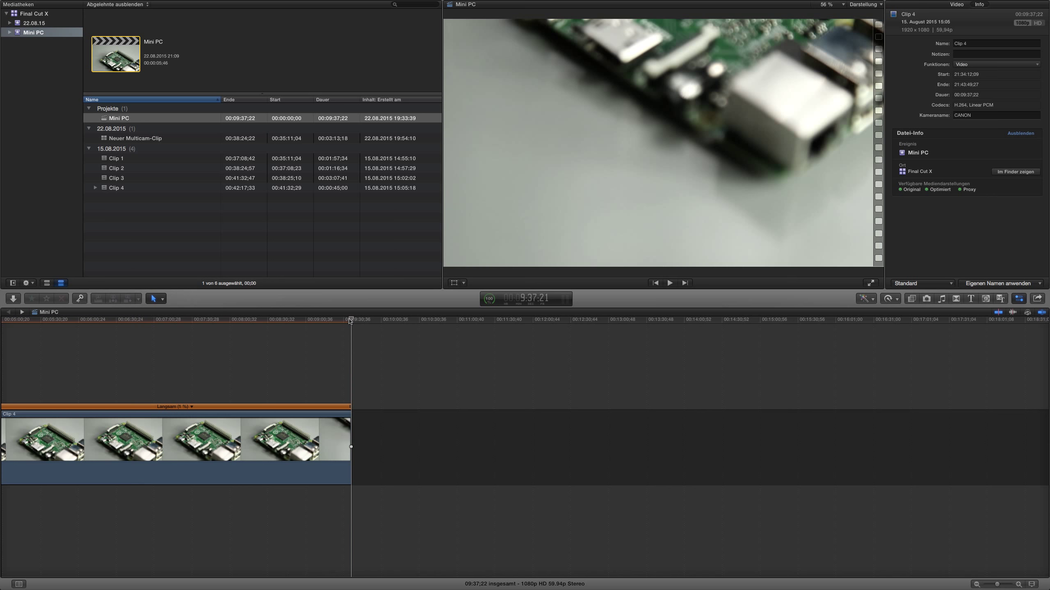
{"action": "scroll", "coordinate": [348, 364], "scroll_direction": "down", "scroll_amount": 3}
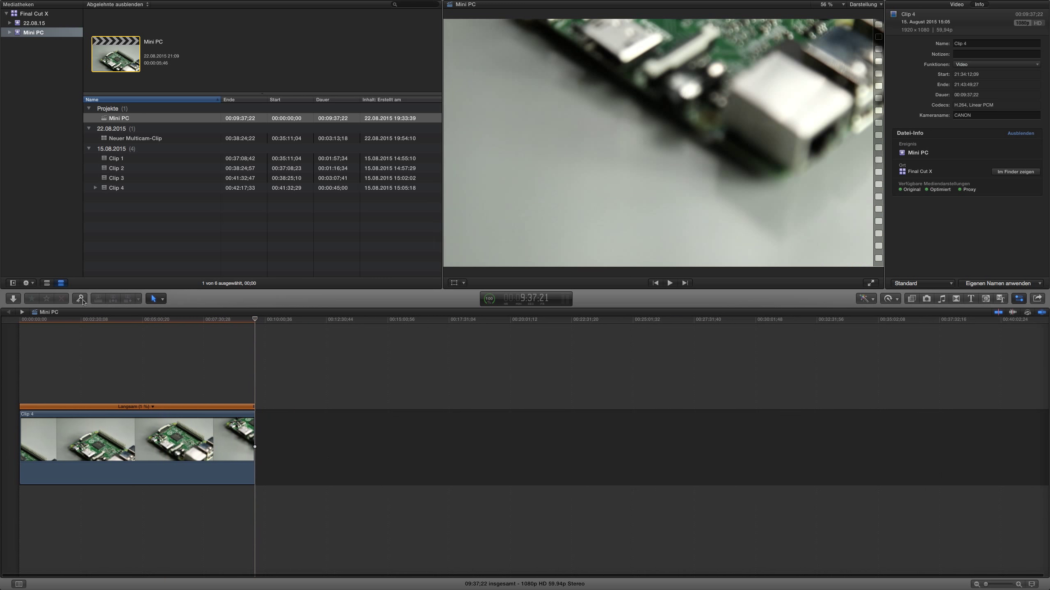
{"action": "left_click", "coordinate": [142, 438]}
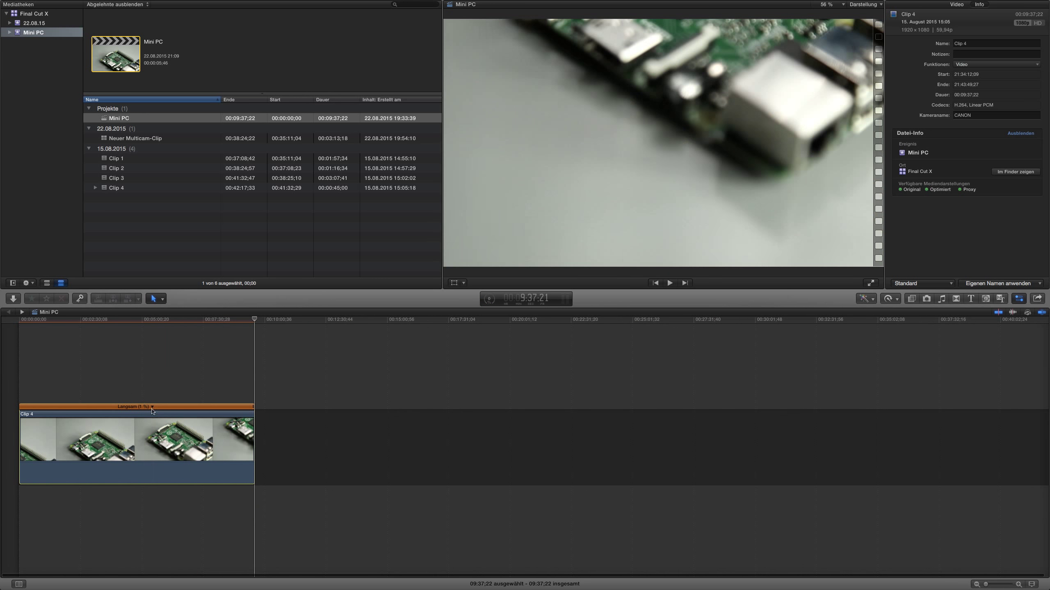
Step: Reset Clip 4 to Normal (100 %) speed, restoring 5;46, and play it back
{"action": "left_click", "coordinate": [152, 406]}
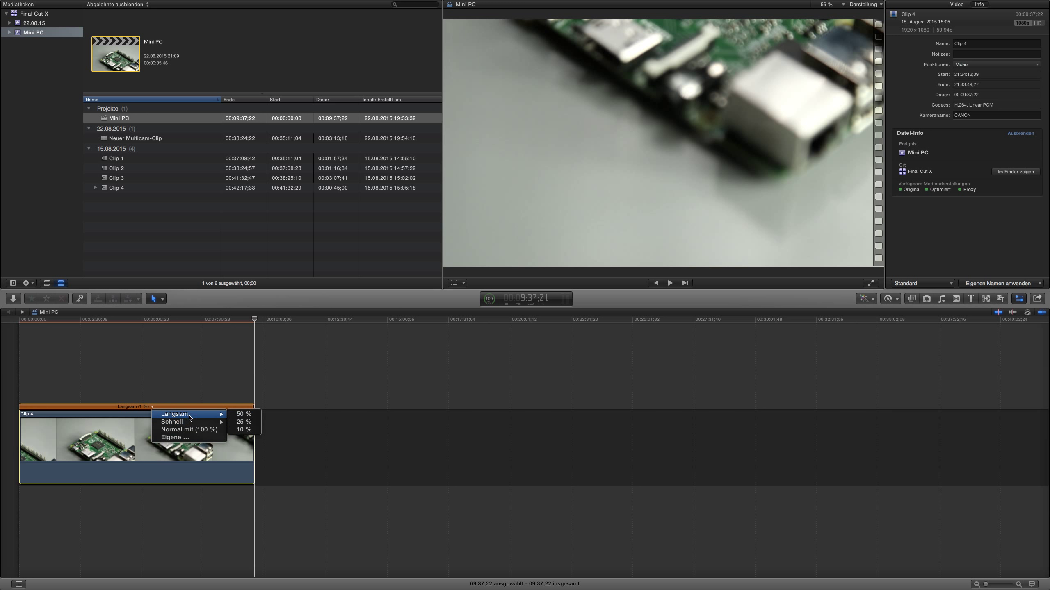
{"action": "mouse_move", "coordinate": [185, 423]}
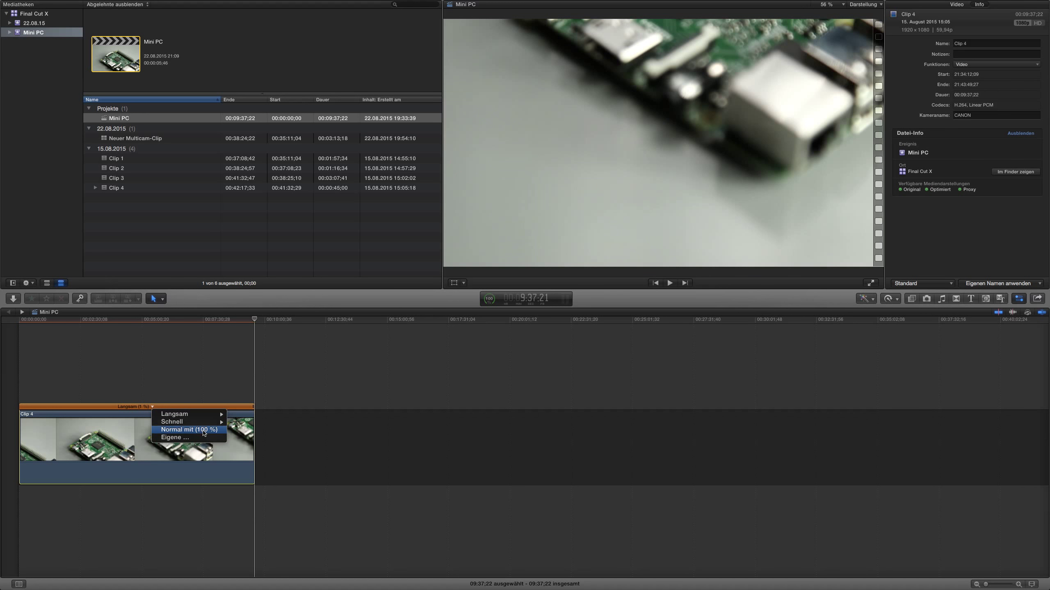
{"action": "left_click", "coordinate": [204, 430]}
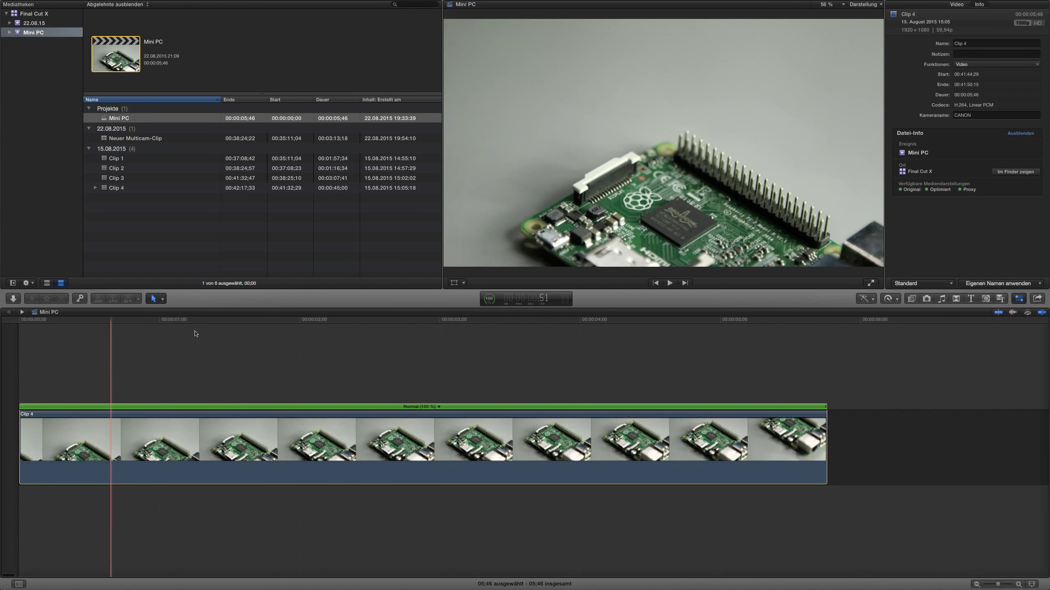
{"action": "key", "text": "space"}
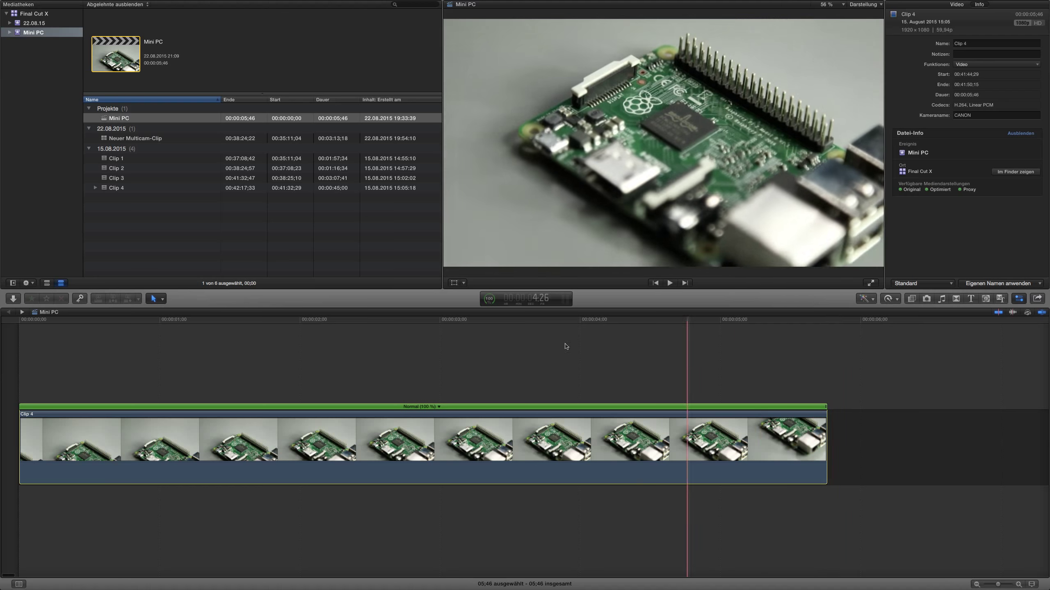
{"action": "left_click", "coordinate": [208, 344]}
{"action": "key", "text": "space"}
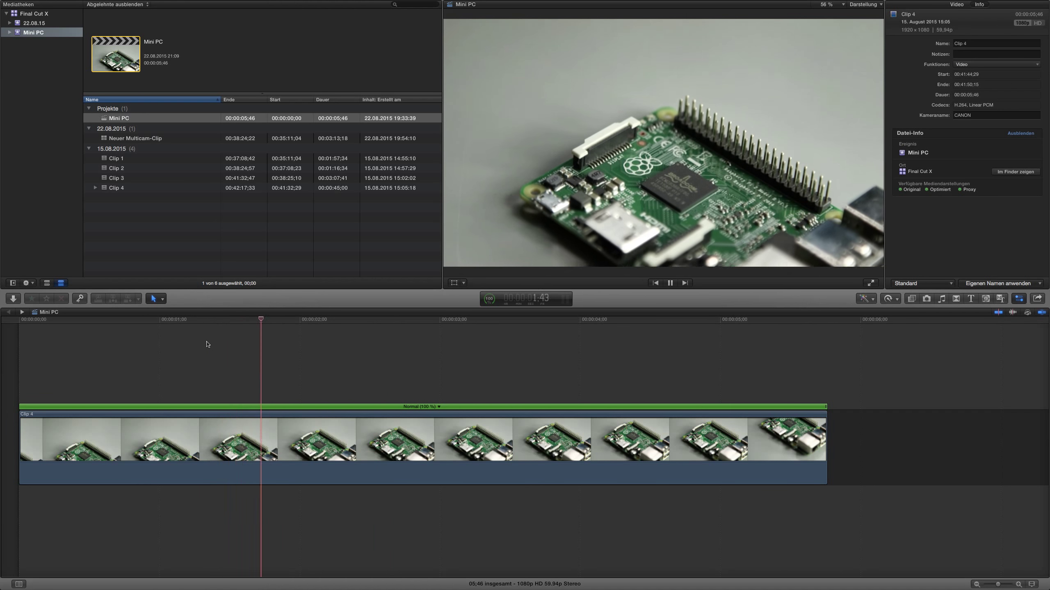
Step: Select Clip 4 and view the Retime menu's speed presets, leaving the speed at 100 %
{"action": "left_click", "coordinate": [440, 407]}
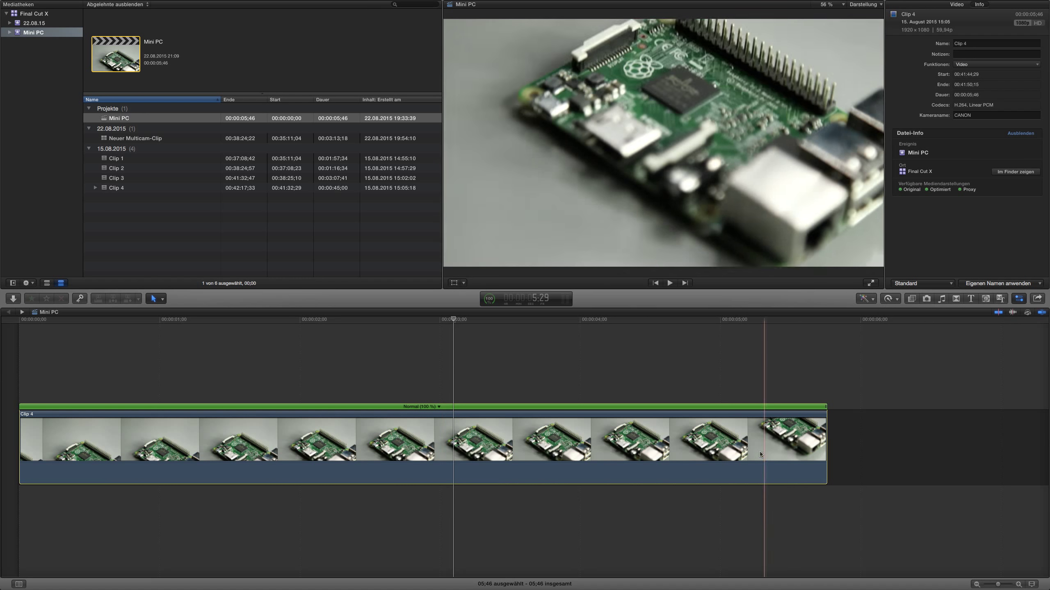
{"action": "left_click", "coordinate": [890, 299]}
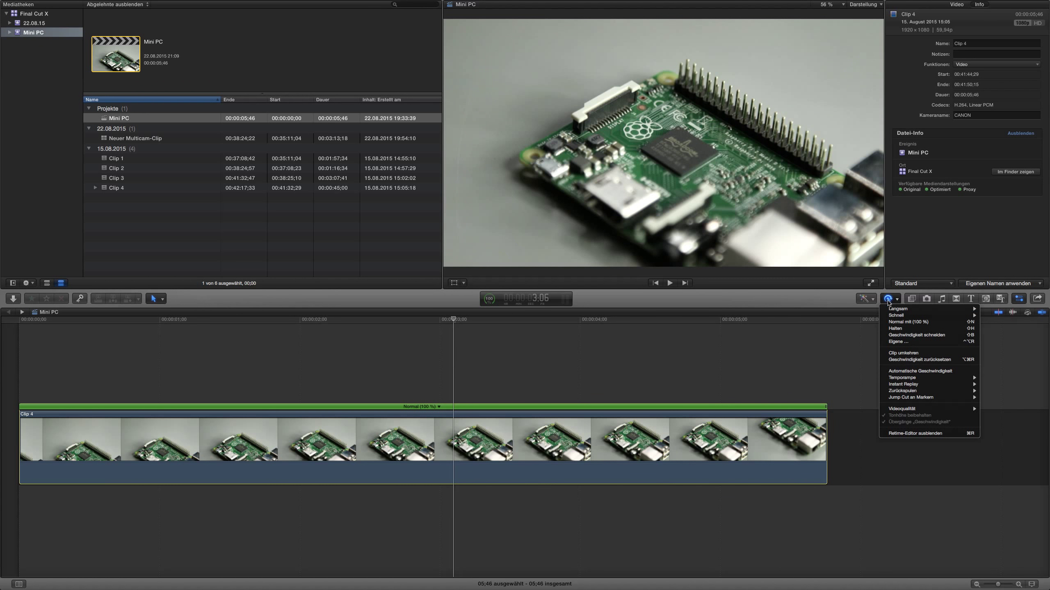
{"action": "mouse_move", "coordinate": [900, 311]}
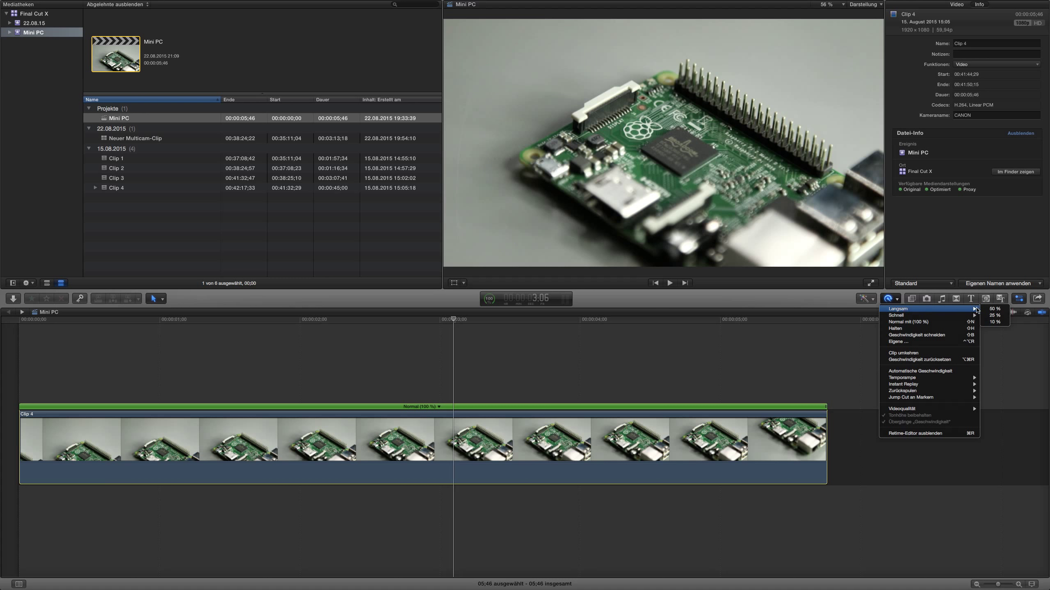
{"action": "key", "text": "Escape"}
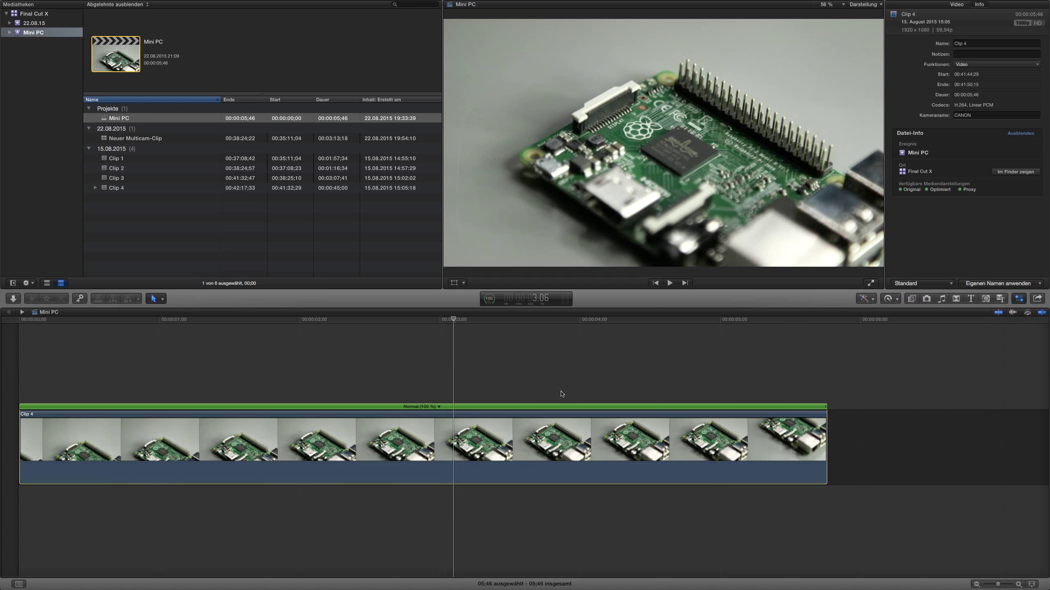
Step: Drag Clip 4's retime handle left to 105 % speed, shortening the project to 05;30
{"action": "left_click_drag", "start_coordinate": [825, 406], "coordinate": [774, 408]}
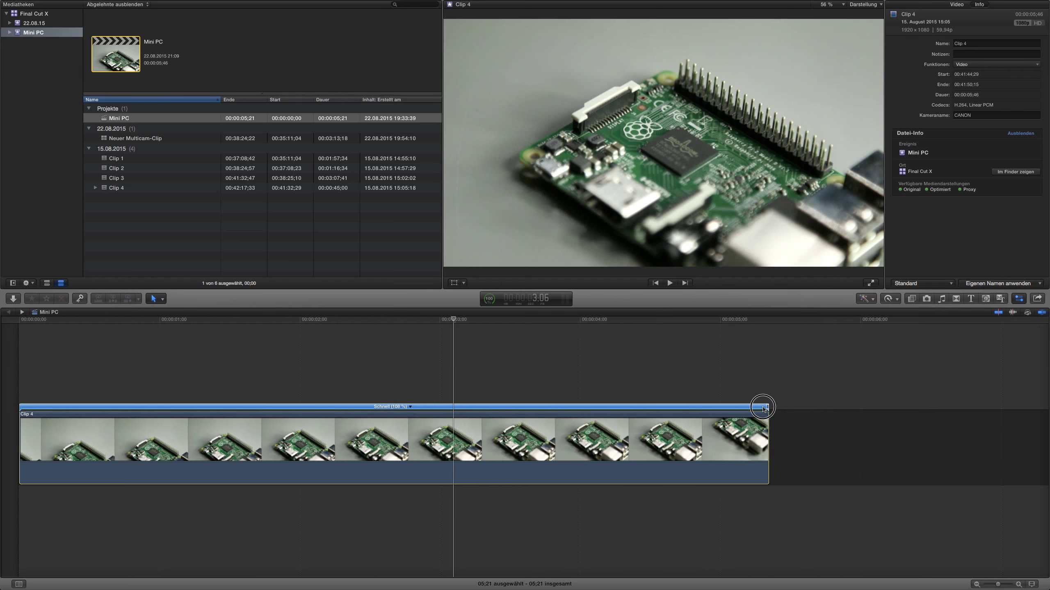
{"action": "left_click", "coordinate": [420, 407]}
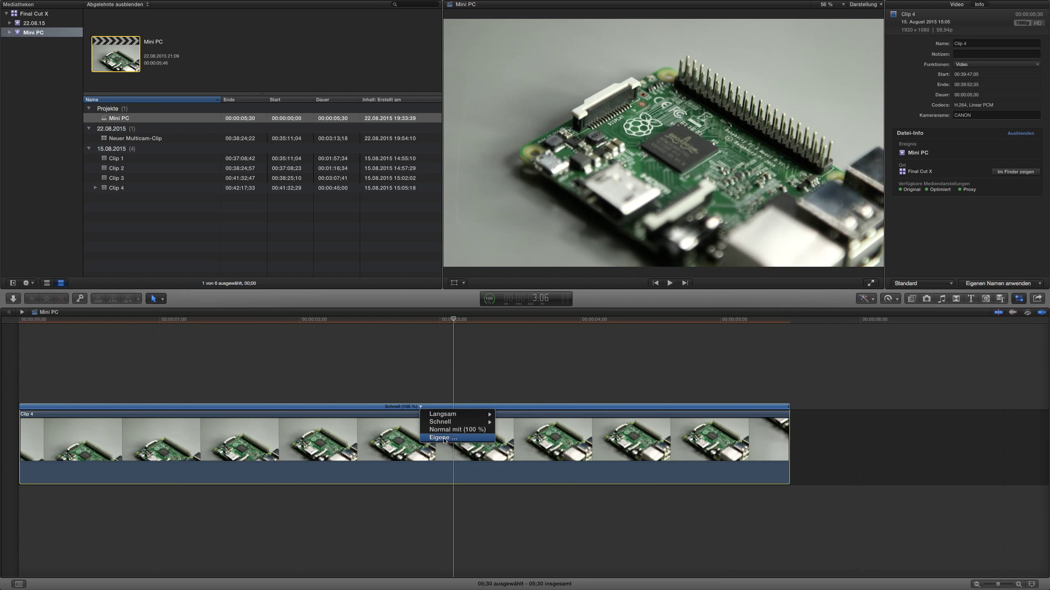
{"action": "key", "text": "Escape"}
{"action": "key", "text": "ctrl+alt+r"}
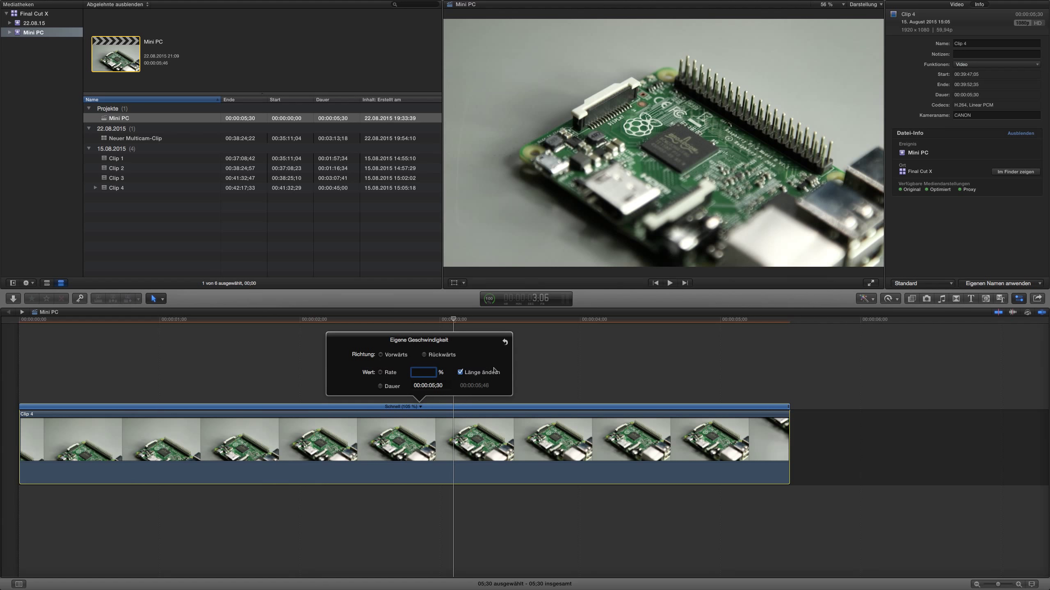
{"action": "key", "text": "Escape"}
Step: Play back the sped-up clip from about 2 seconds and show the Retime menu options
{"action": "left_click", "coordinate": [328, 321]}
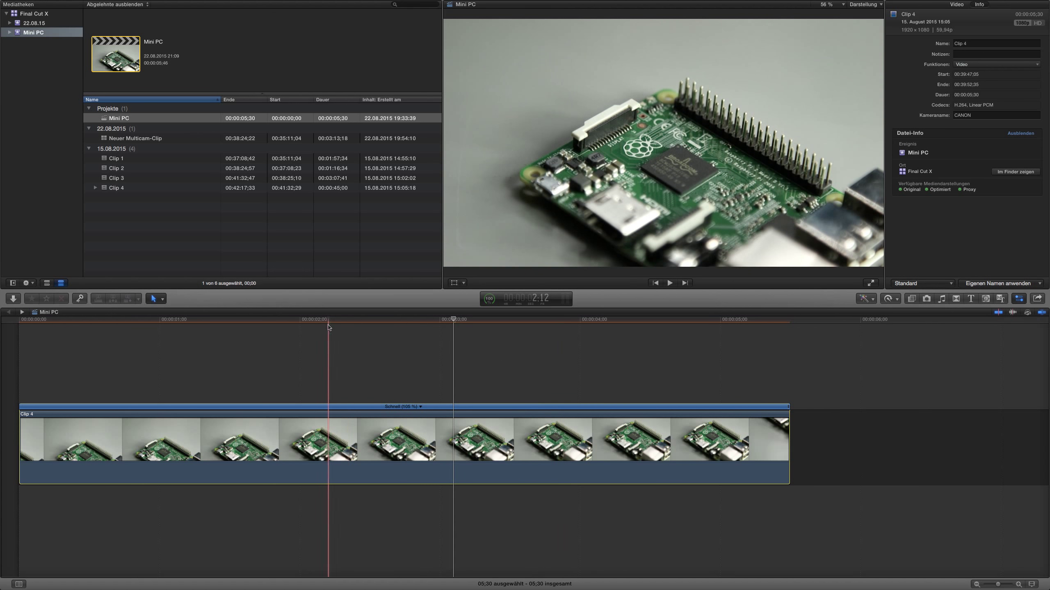
{"action": "key", "text": "space"}
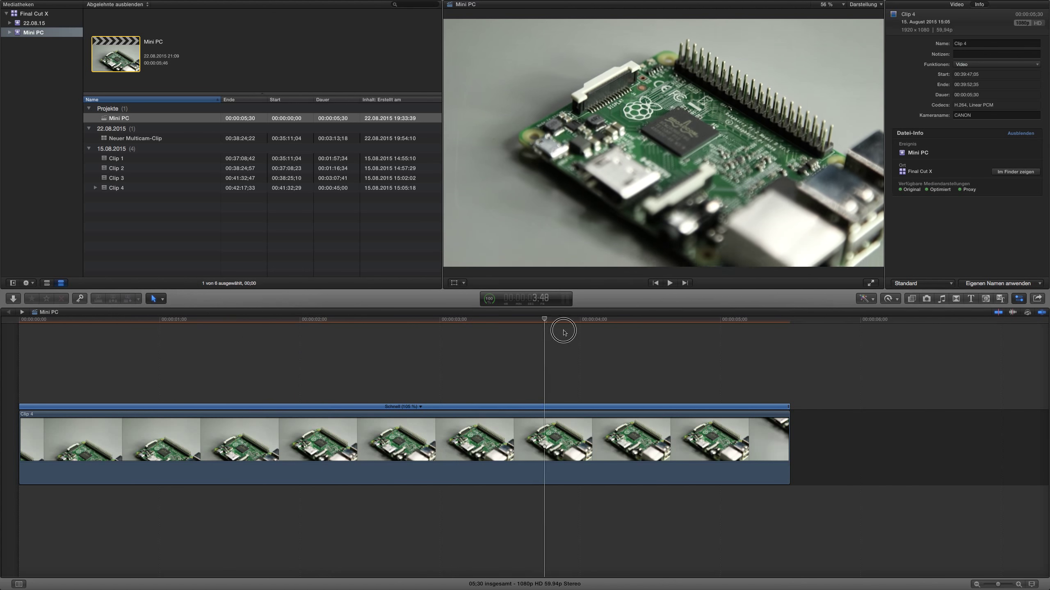
{"action": "left_click", "coordinate": [342, 336]}
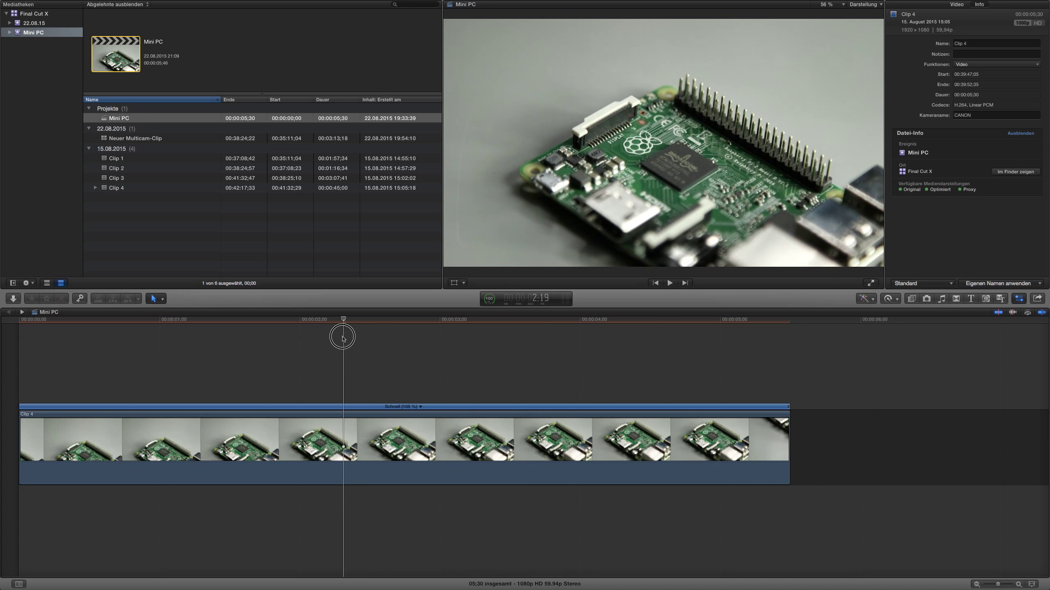
{"action": "left_click", "coordinate": [890, 298]}
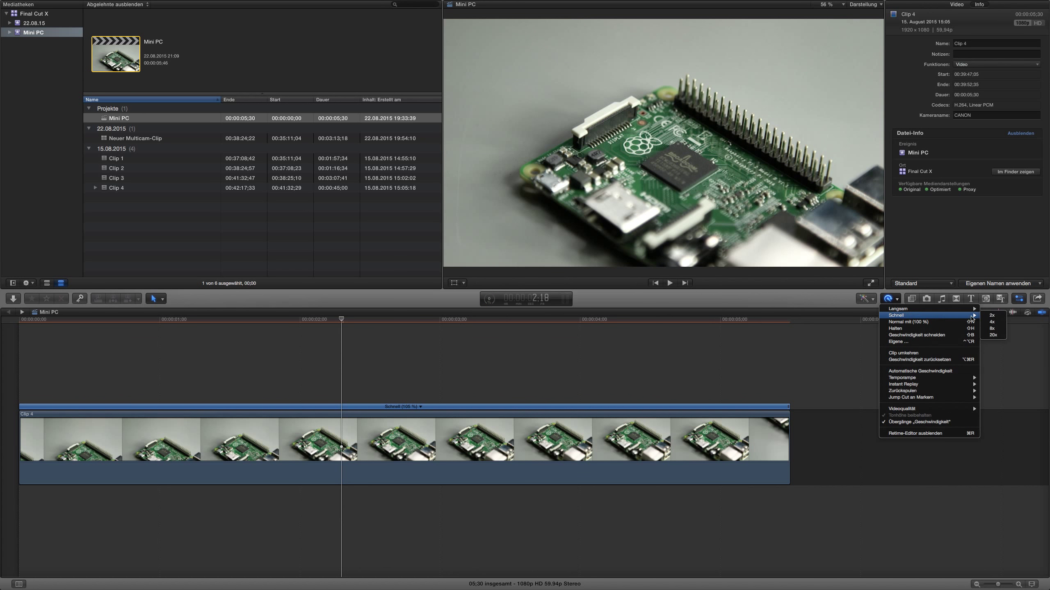
Step: Set Clip 4 to Fast 2x, then drag its retime handle to about 285 %, lasting 02;01
{"action": "left_click", "coordinate": [990, 316]}
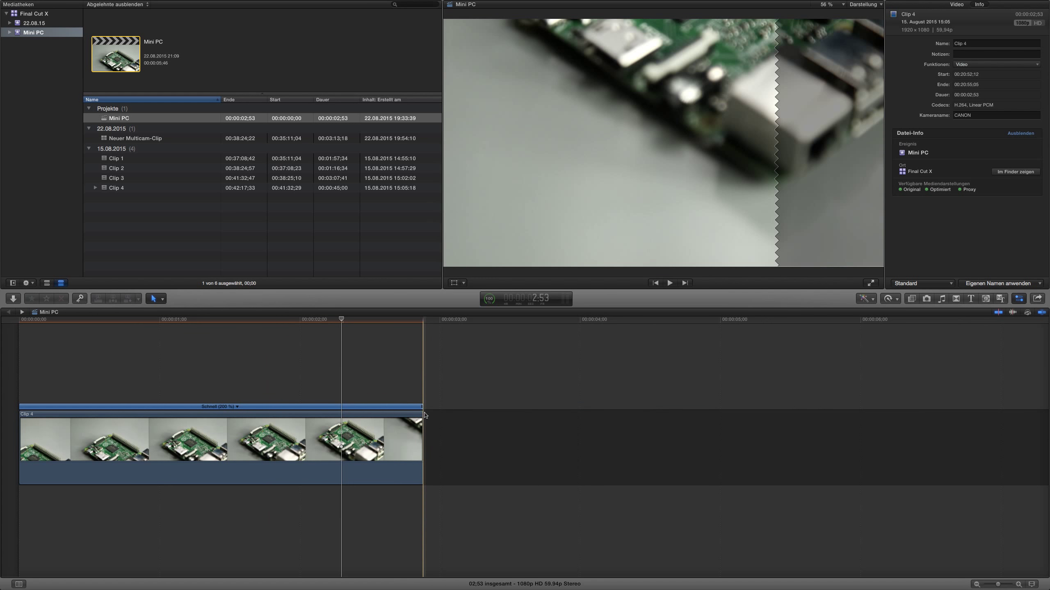
{"action": "mouse_move", "coordinate": [423, 411]}
{"action": "left_mouse_down"}
{"action": "mouse_move", "coordinate": [222, 417]}
{"action": "mouse_move", "coordinate": [706, 424]}
{"action": "left_mouse_up"}
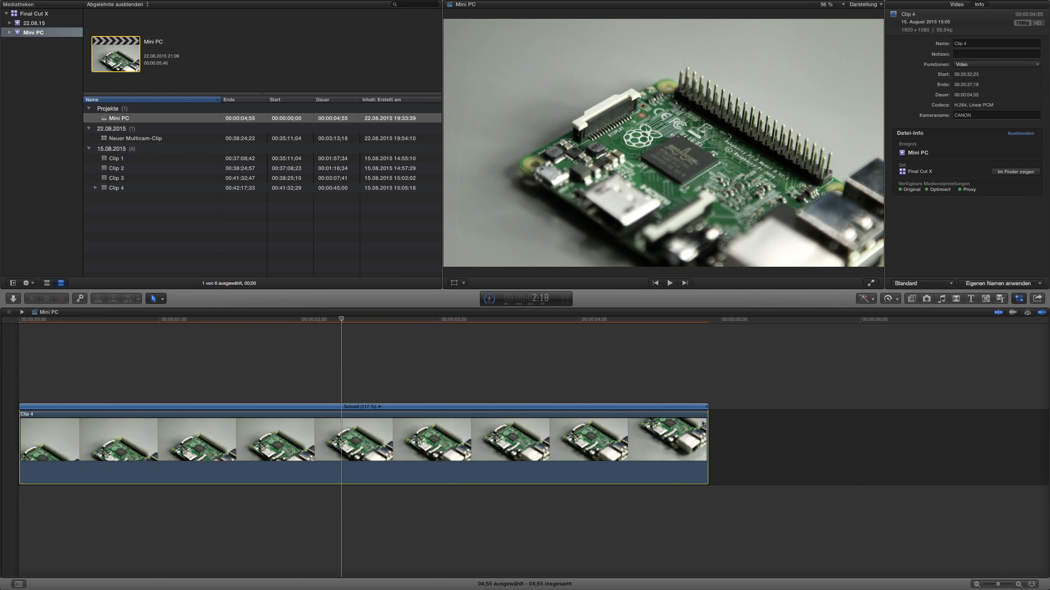
{"action": "mouse_move", "coordinate": [706, 408]}
{"action": "left_mouse_down"}
{"action": "mouse_move", "coordinate": [890, 409]}
{"action": "mouse_move", "coordinate": [590, 430]}
{"action": "mouse_move", "coordinate": [300, 429]}
{"action": "left_mouse_up"}
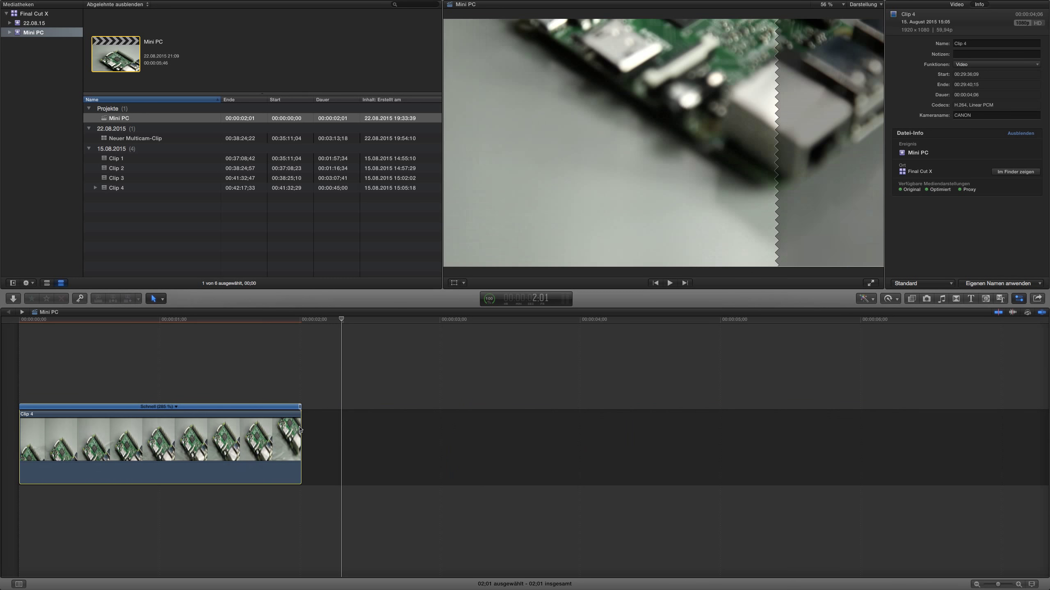
Step: Play the fast clip, park the playhead at about one second, and show Clip 4's Fast speed presets
{"action": "key", "text": "space"}
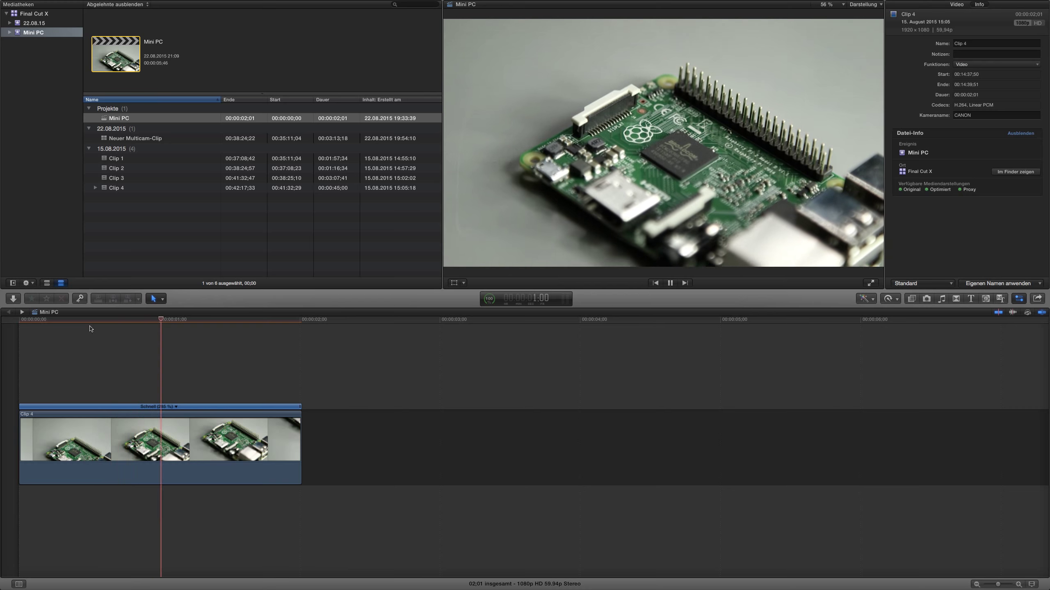
{"action": "key", "text": "space"}
{"action": "left_click", "coordinate": [104, 321]}
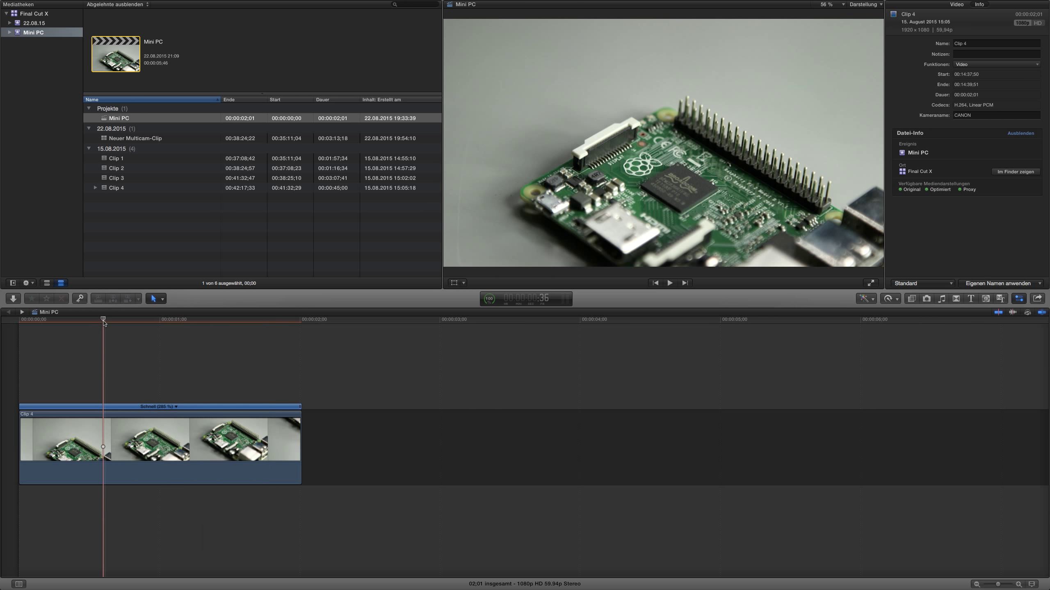
{"action": "left_click", "coordinate": [164, 321]}
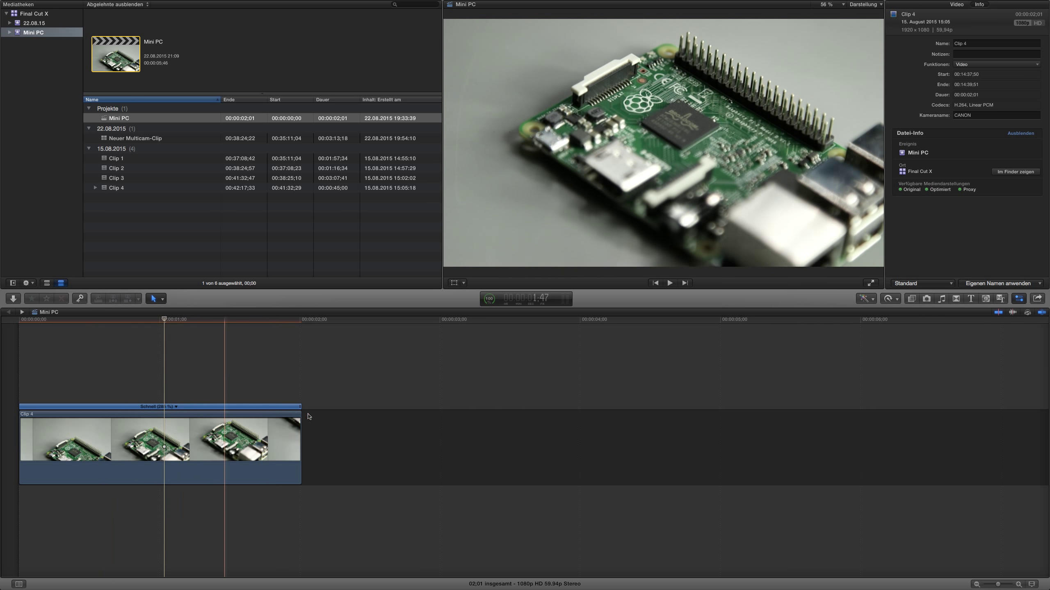
{"action": "left_click", "coordinate": [176, 407]}
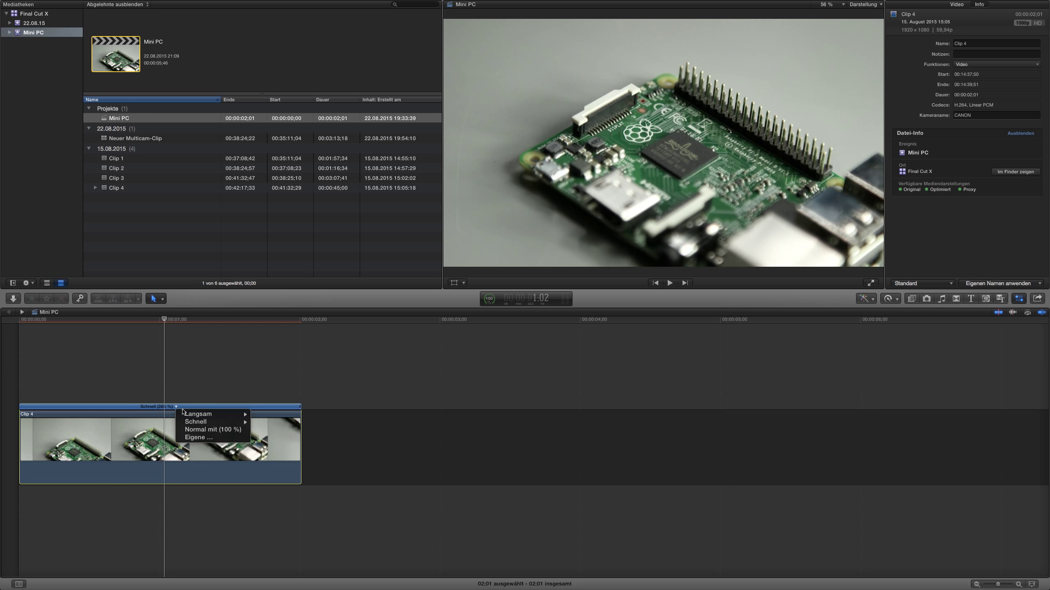
{"action": "mouse_move", "coordinate": [201, 426]}
Step: Apply Blade Speed (Geschwindigkeit schneiden) at the one-second playhead, splitting Clip 4 into two speed segments
{"action": "left_click", "coordinate": [230, 389]}
{"action": "left_click", "coordinate": [892, 299]}
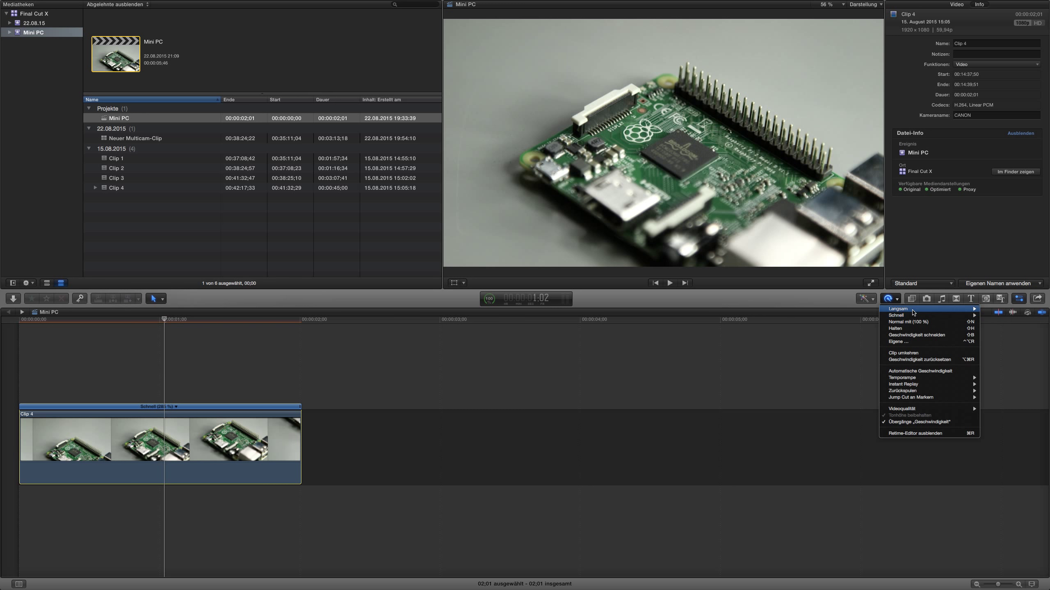
{"action": "mouse_move", "coordinate": [916, 315]}
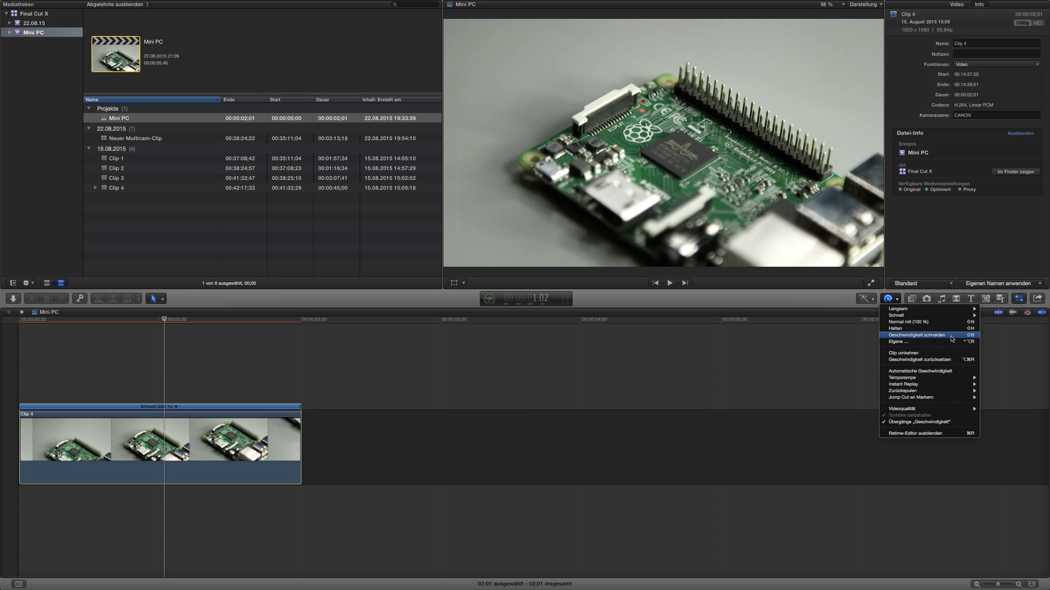
{"action": "left_click", "coordinate": [916, 335]}
Step: Scrub through Clip 4, park the playhead at 2:00, and bring up the Retime menu
{"action": "mouse_move", "coordinate": [285, 319]}
{"action": "left_mouse_down"}
{"action": "mouse_move", "coordinate": [224, 343]}
{"action": "mouse_move", "coordinate": [111, 345]}
{"action": "mouse_move", "coordinate": [306, 342]}
{"action": "mouse_move", "coordinate": [285, 344]}
{"action": "left_mouse_up"}
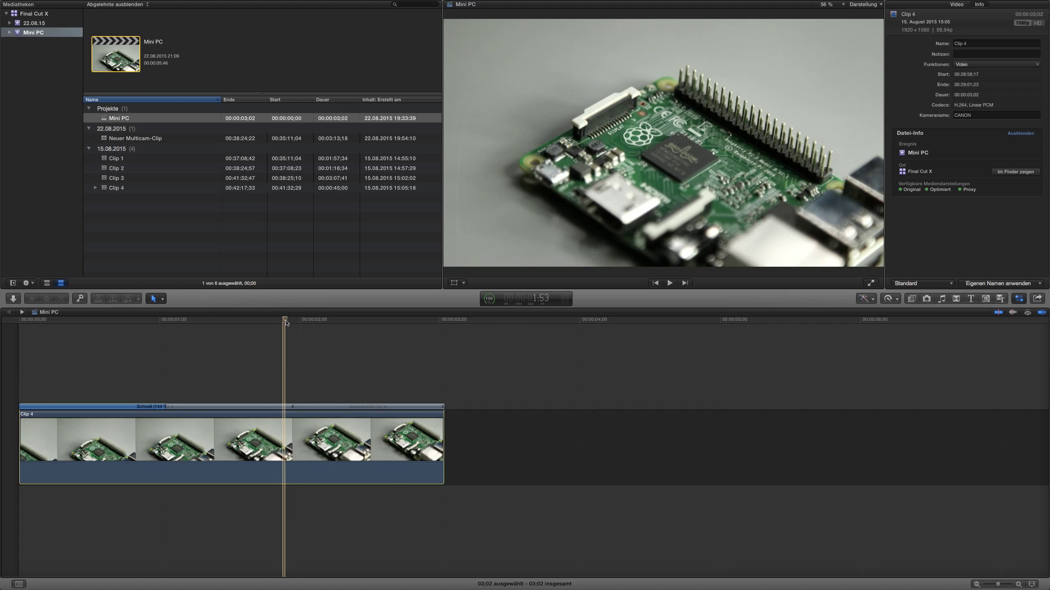
{"action": "left_click_drag", "start_coordinate": [286, 323], "coordinate": [301, 323]}
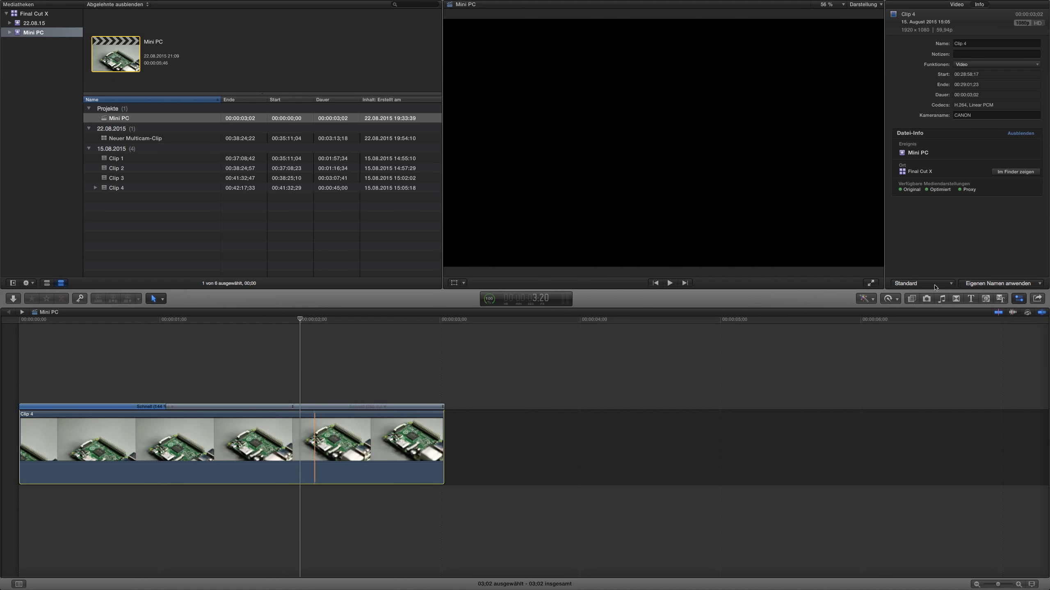
{"action": "left_click", "coordinate": [890, 299]}
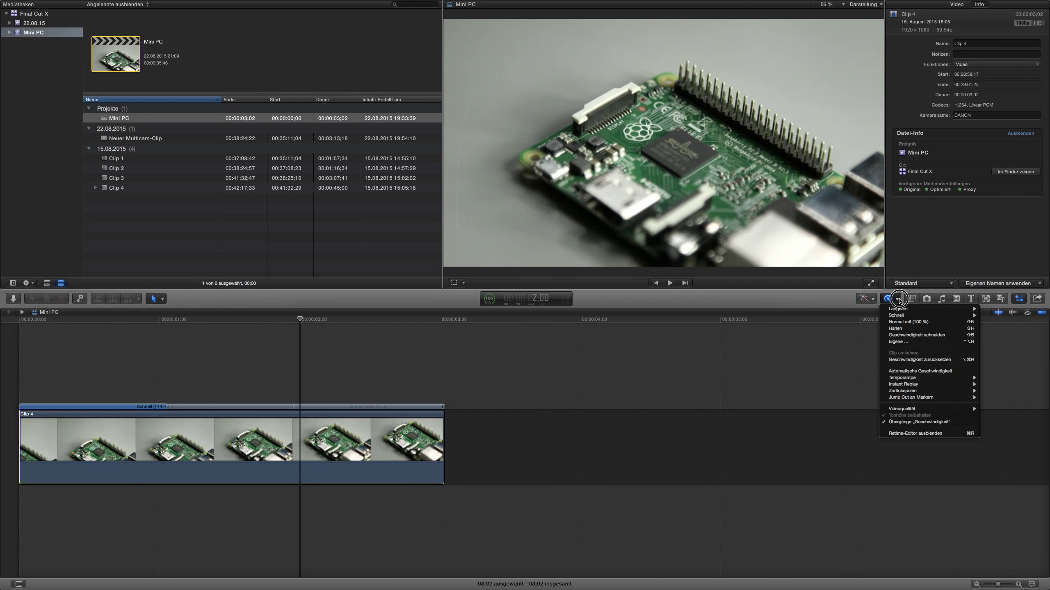
{"action": "left_click", "coordinate": [937, 342]}
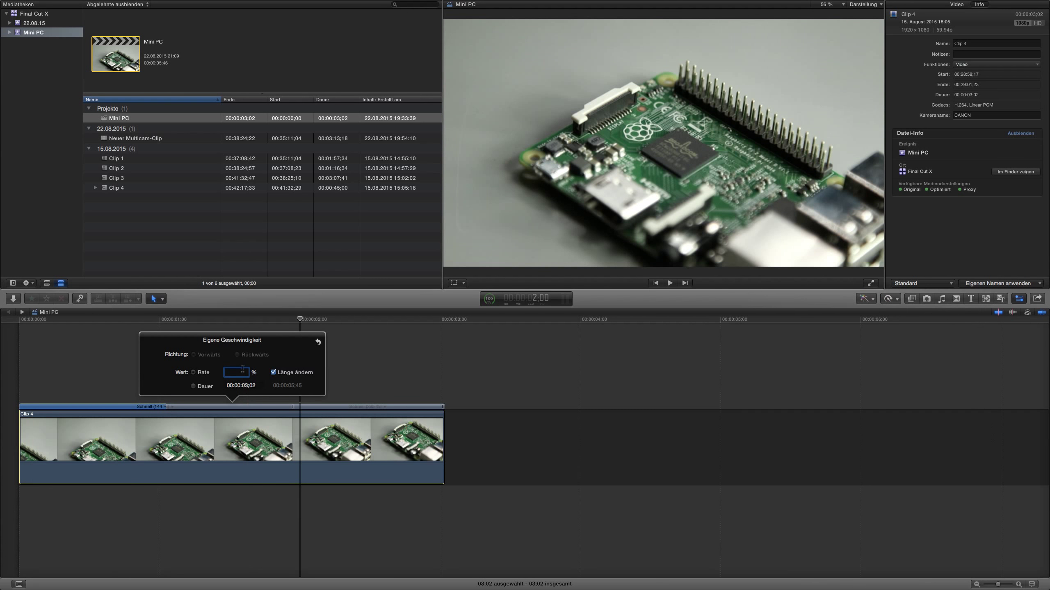
{"action": "key", "text": "Escape"}
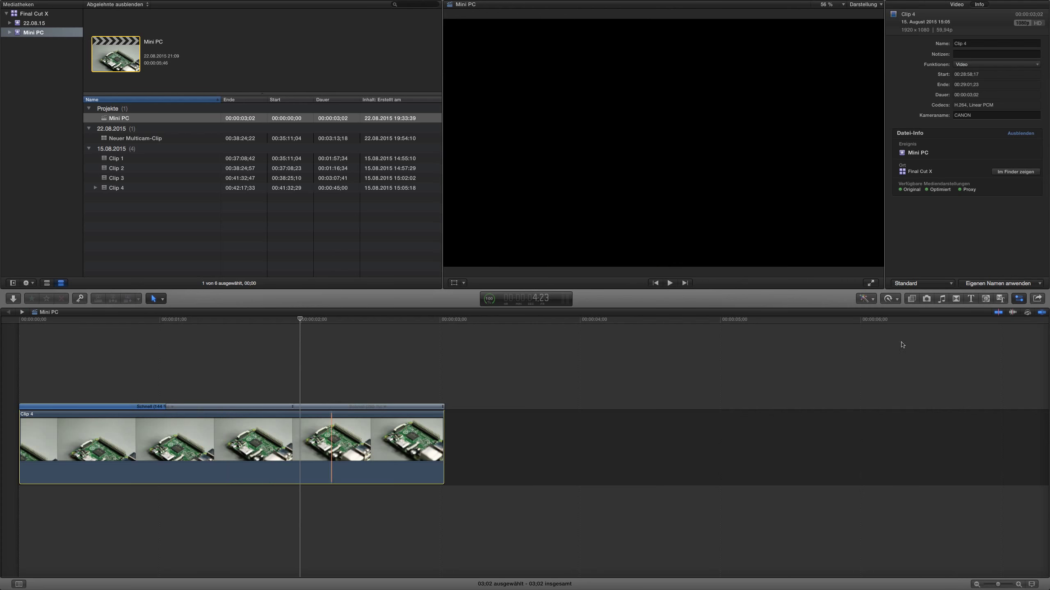
{"action": "left_click", "coordinate": [888, 298]}
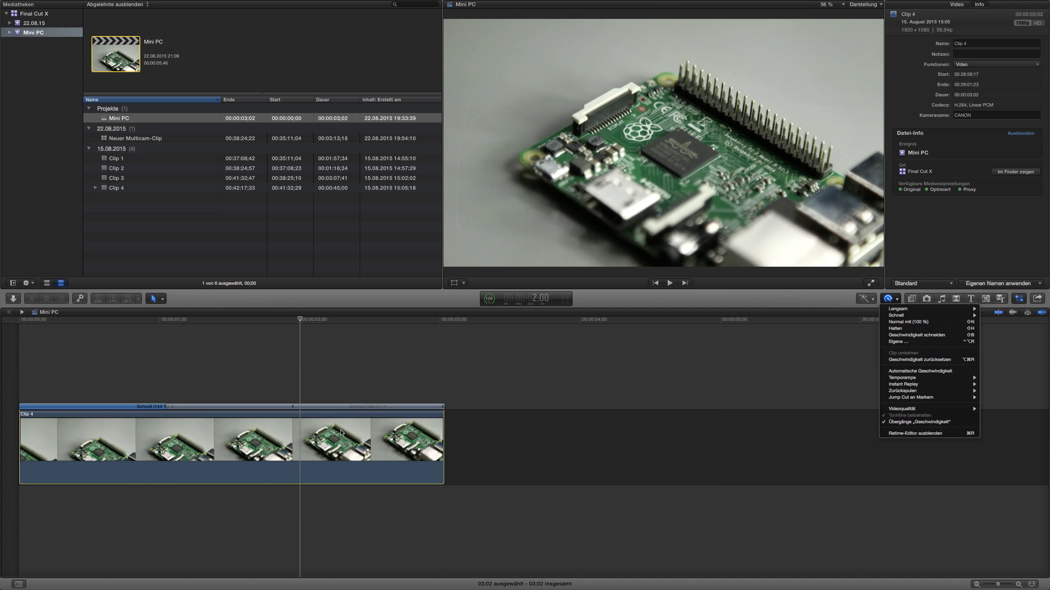
Step: Speed Clip 4's last segment to 300 %, then lengthen it slightly so the project runs 03;07
{"action": "left_click", "coordinate": [444, 410]}
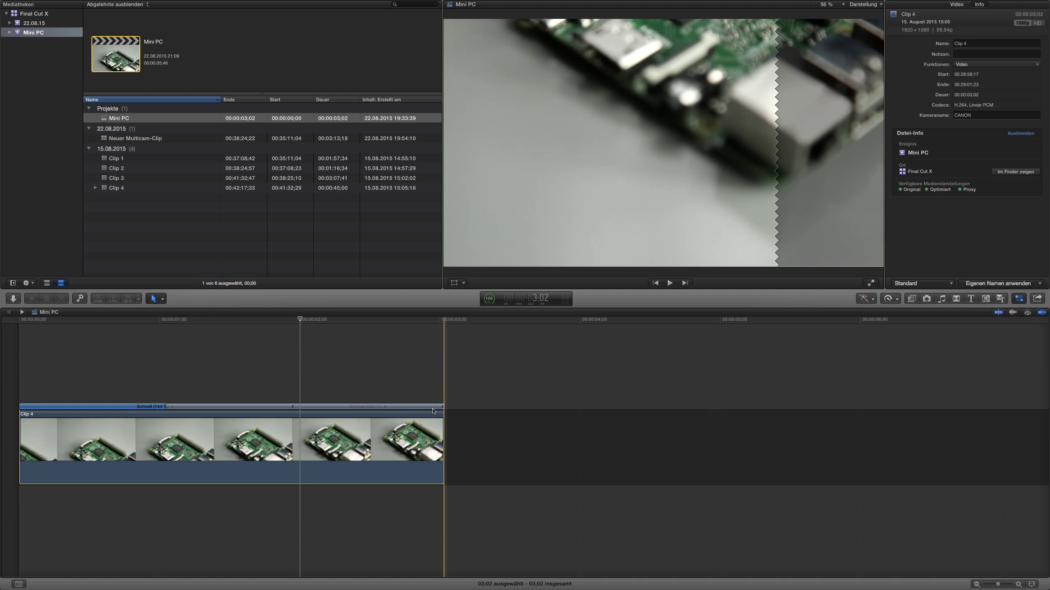
{"action": "mouse_move", "coordinate": [442, 408]}
{"action": "left_mouse_down"}
{"action": "mouse_move", "coordinate": [430, 410]}
{"action": "mouse_move", "coordinate": [456, 413]}
{"action": "left_mouse_up"}
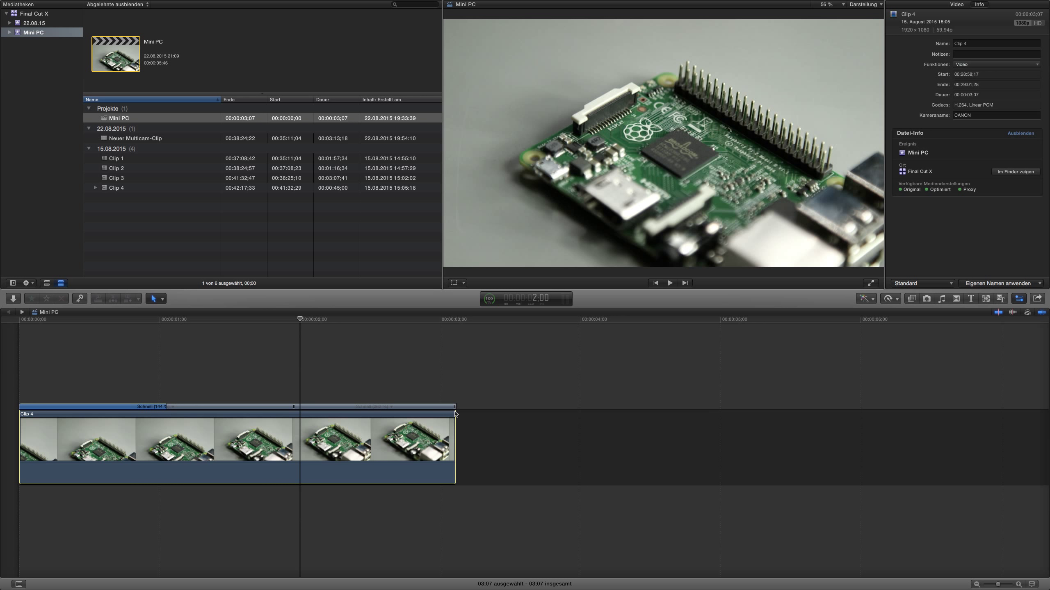
{"action": "left_click_drag", "start_coordinate": [455, 413], "coordinate": [456, 412]}
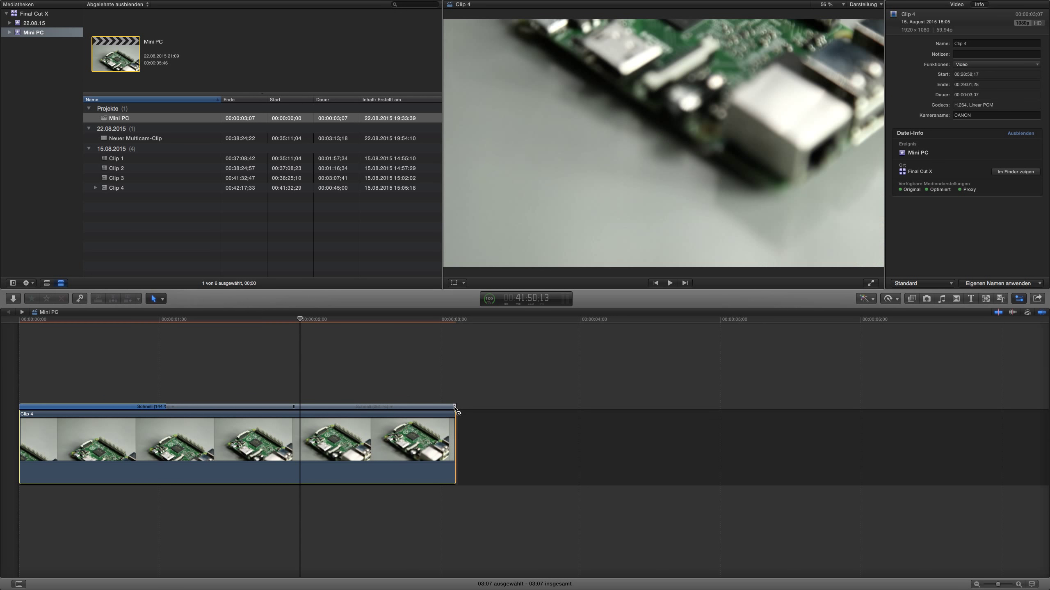